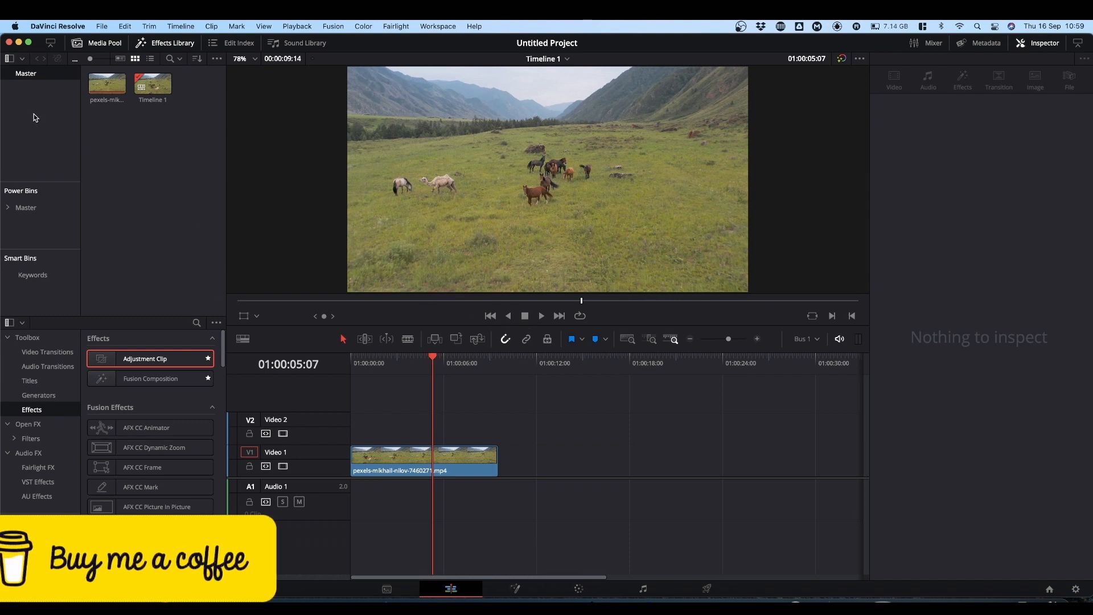
- Add an Adjustment Clip on Video 2 above the horse footage and select it
left_click(172, 44)
left_click(172, 44)
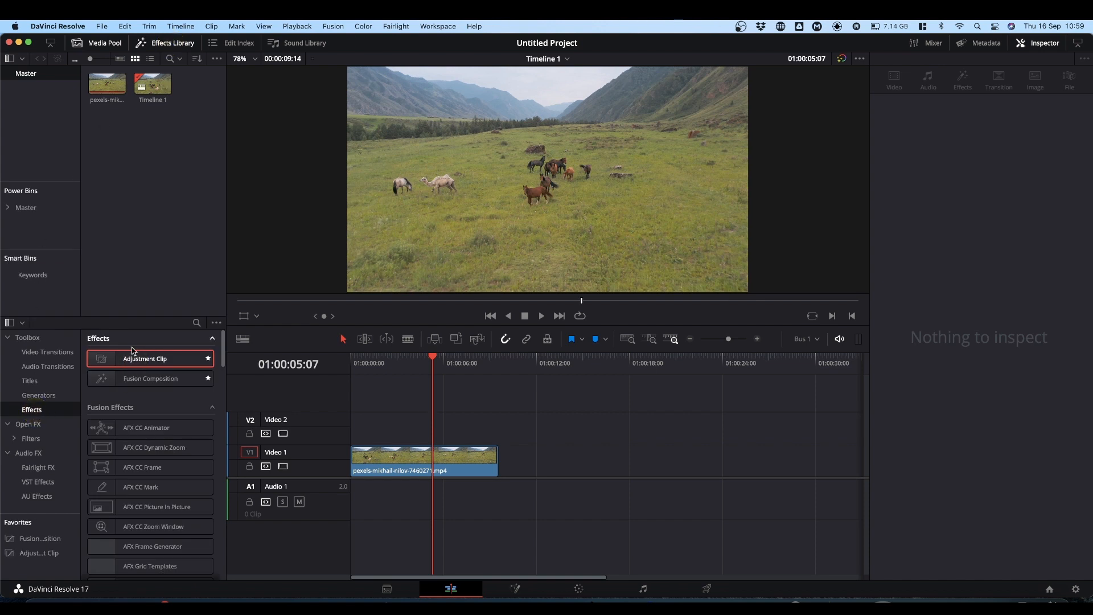
left_click_drag(131, 360, 399, 428)
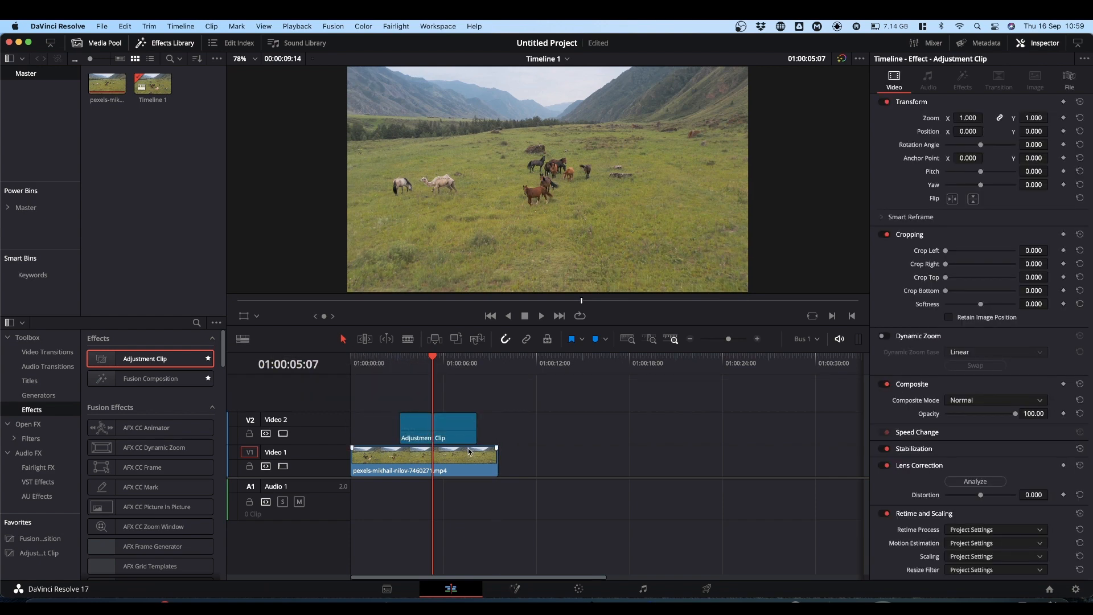
left_click(458, 433)
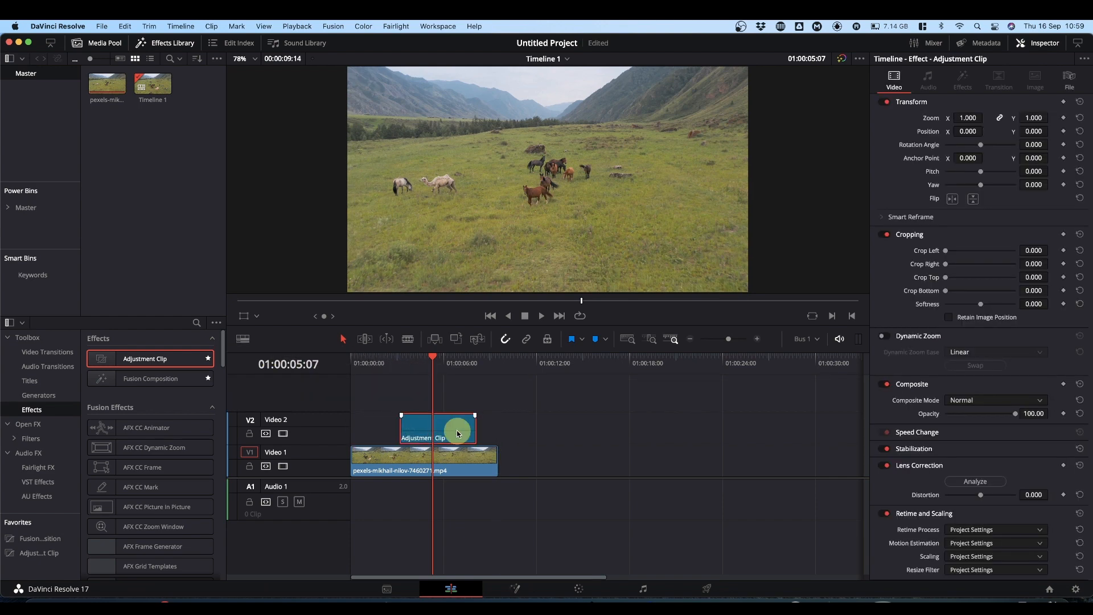
- Build a Fusion composition for the adjustment clip, merging an ellipse-masked black Background over MediaIn1
left_click(520, 589)
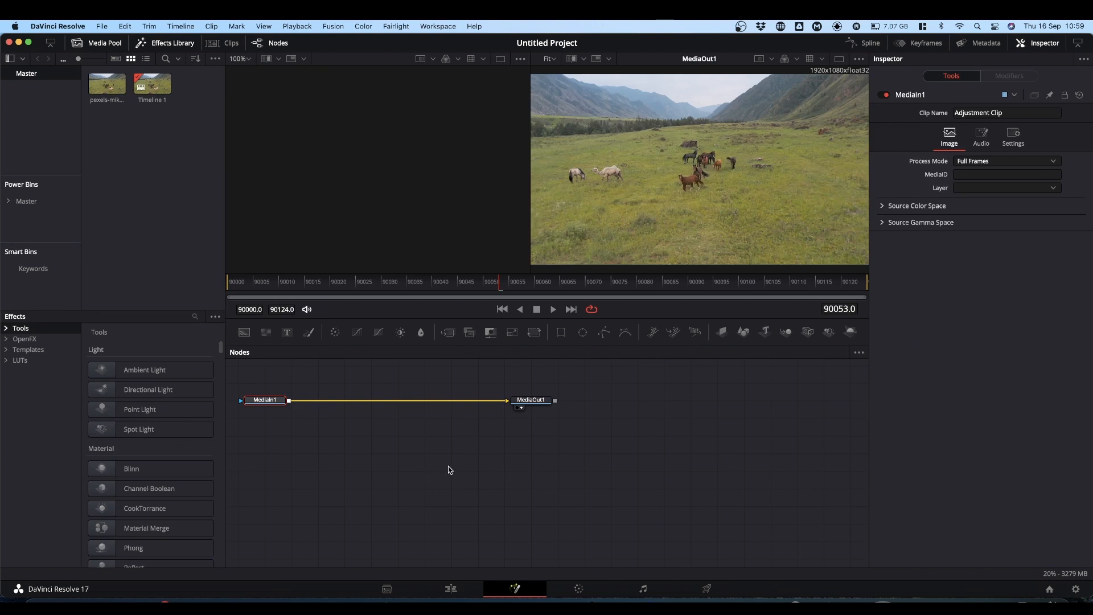
left_click_drag(388, 461, 525, 527)
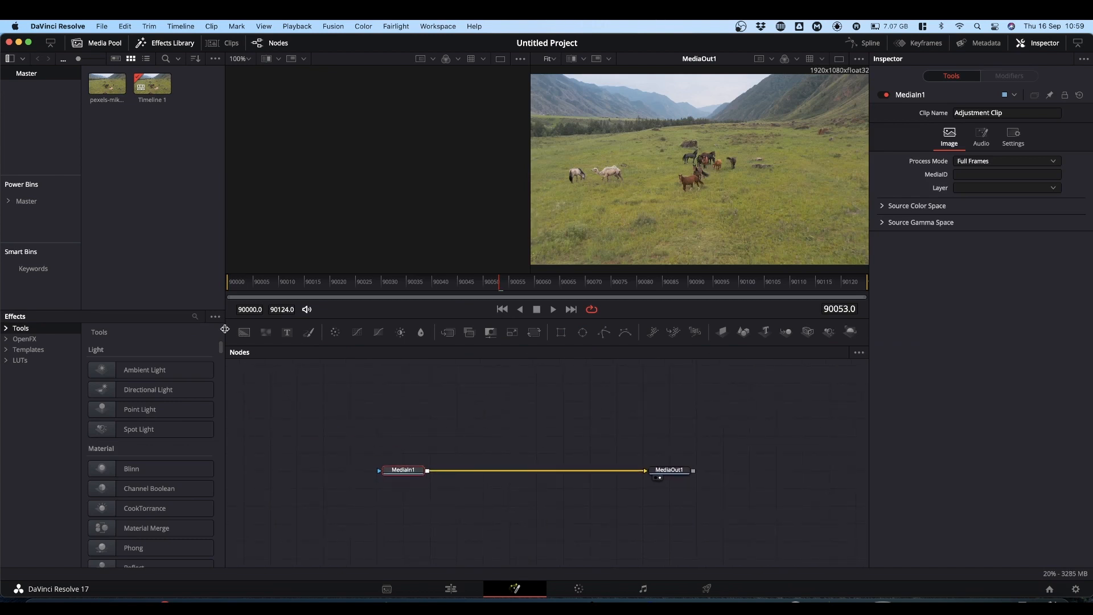
left_click_drag(244, 332, 508, 400)
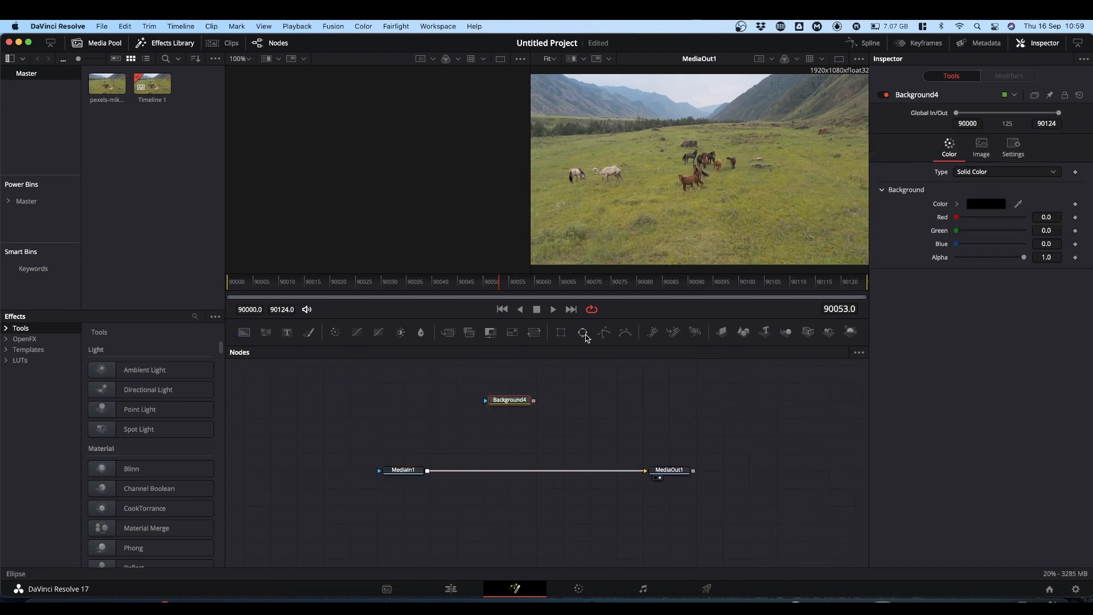
left_click_drag(587, 338, 512, 477)
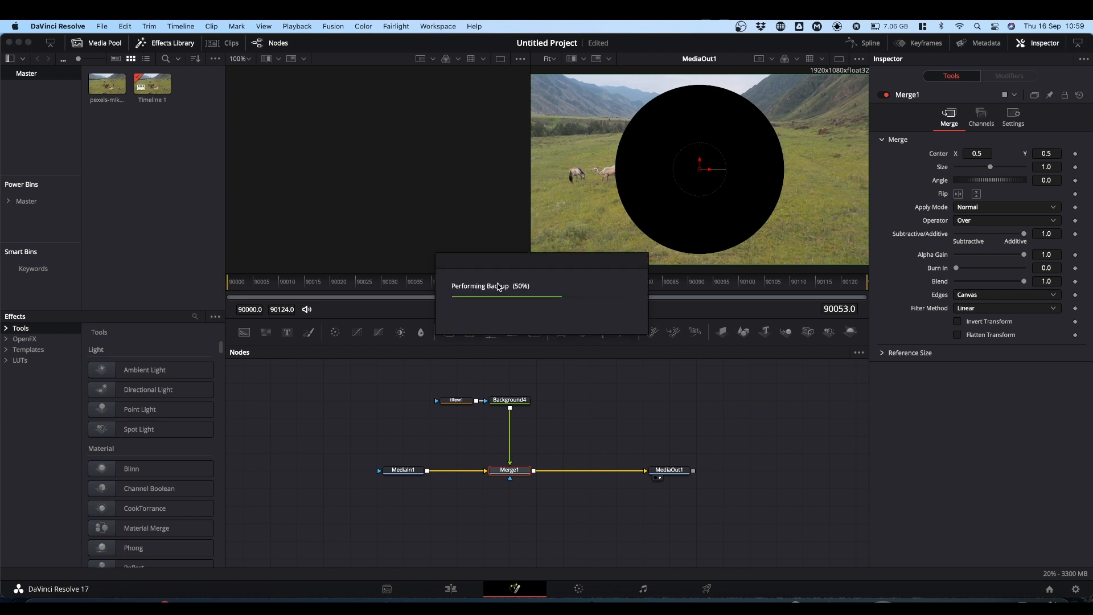
- Keyframe the Merge center at frame 90021, moving the black circle out of frame to about X -0.582
left_click_drag(499, 284, 336, 307)
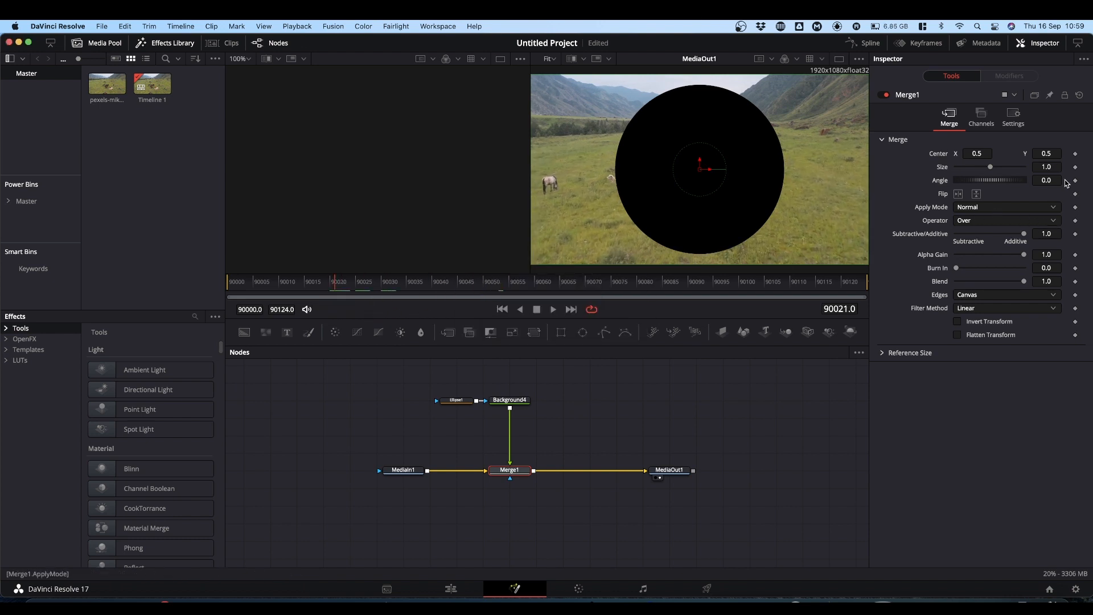
left_click(1076, 154)
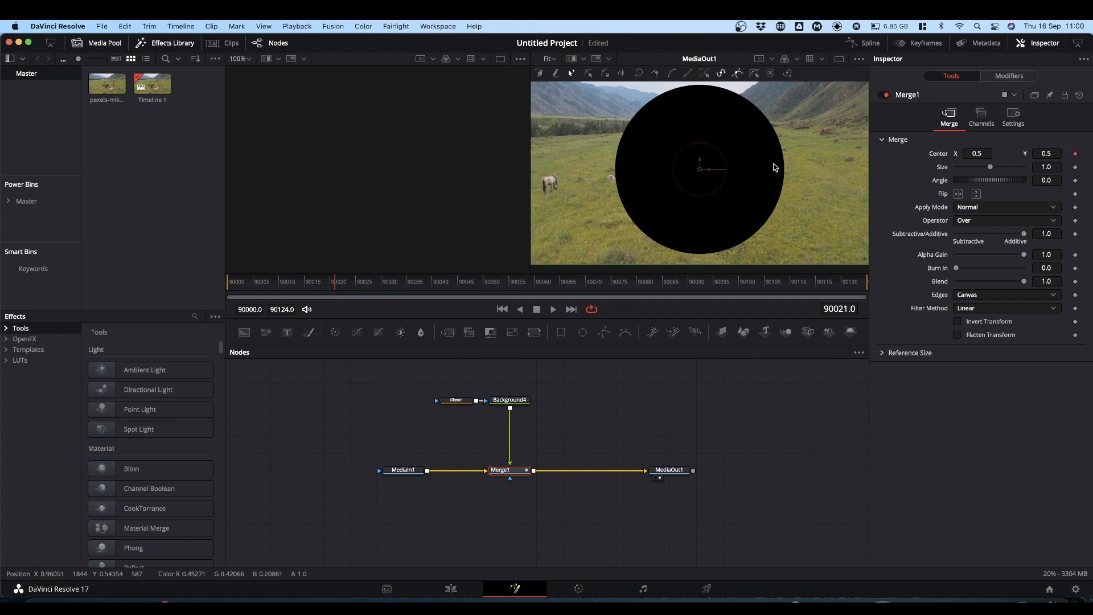
left_click_drag(711, 172, 344, 208)
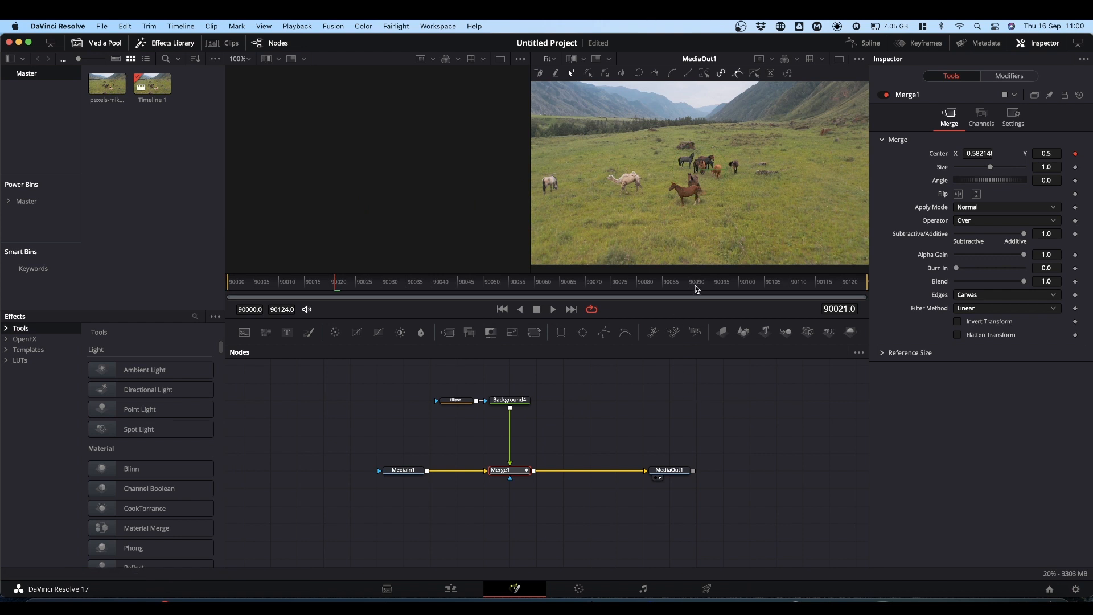
- Keyframe the Merge center at frame 90095 with X at about 1.237, past the opposite edge of the picture
left_click(715, 282)
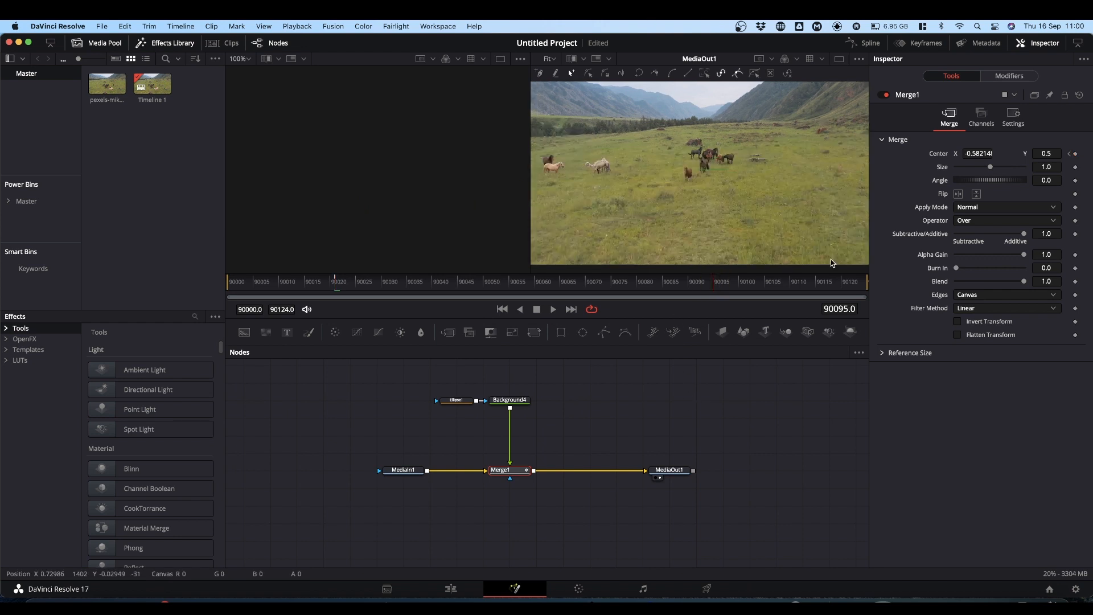
left_click_drag(968, 153, 779, 166)
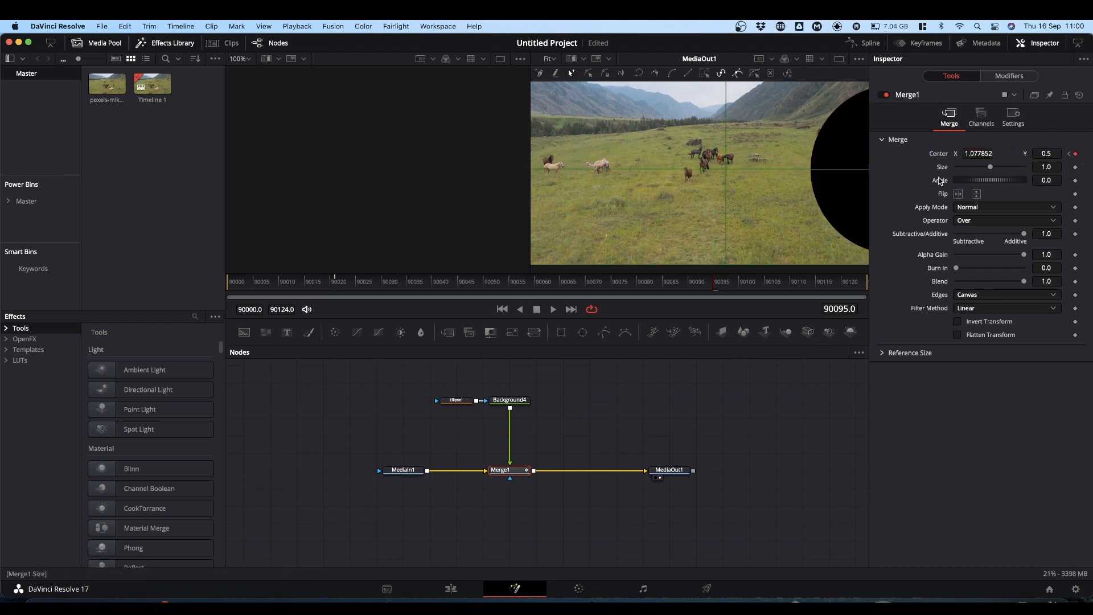
left_click_drag(974, 155, 1011, 151)
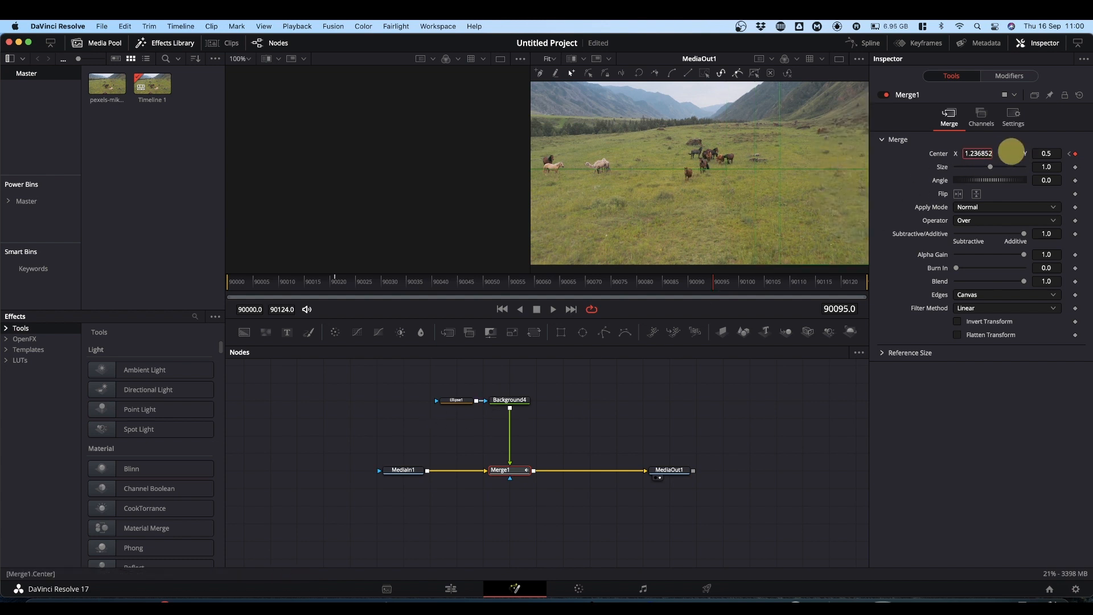
- Play back the moving circle animation in Fusion and on the Edit page timeline
left_click(324, 282)
key("space")
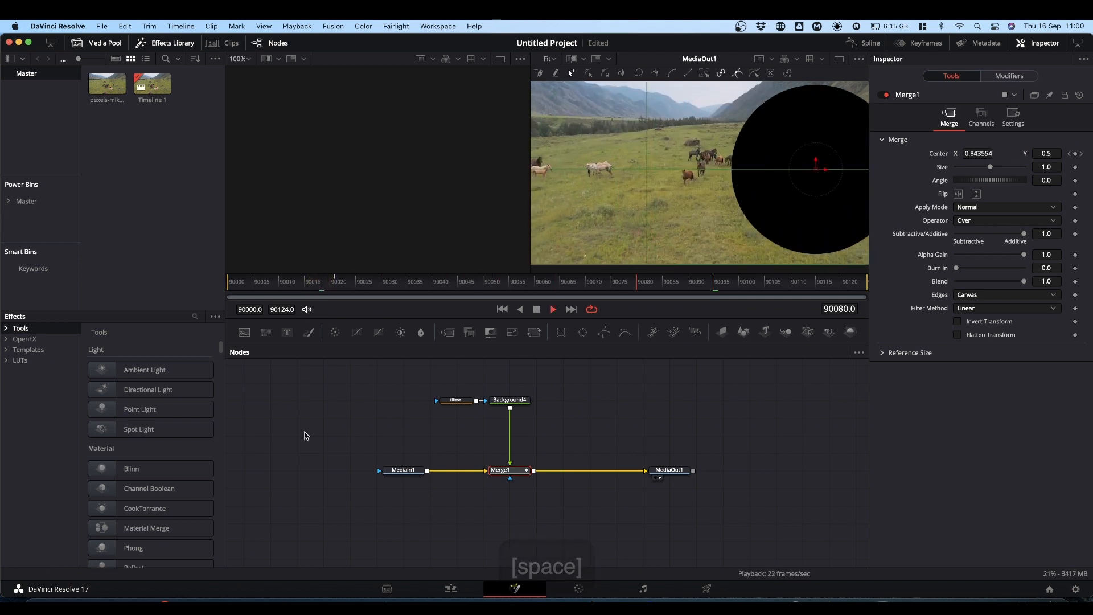
key("space")
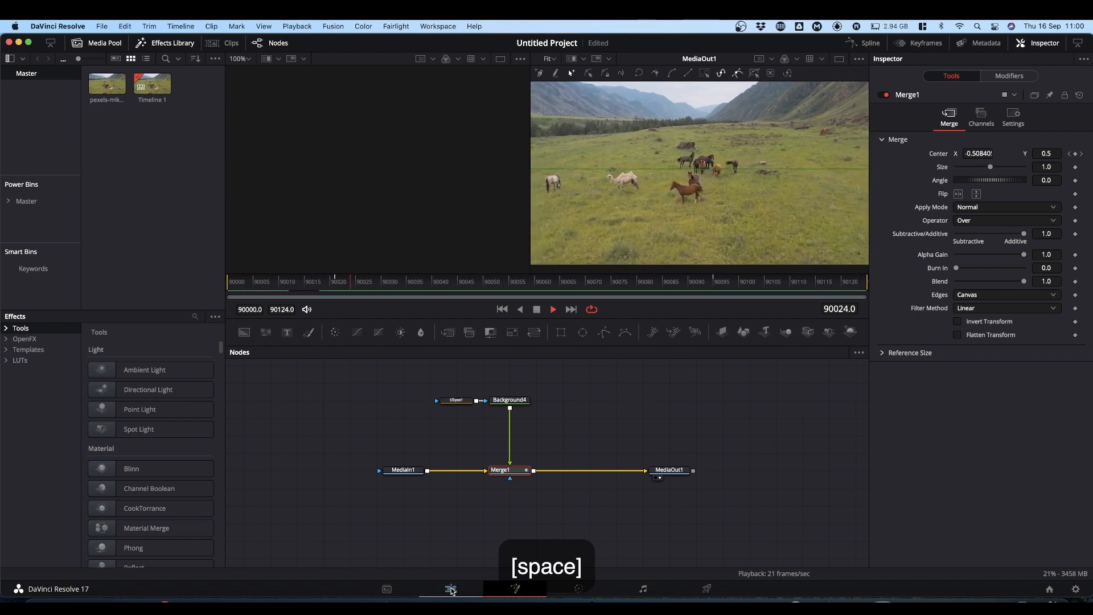
left_click(451, 589)
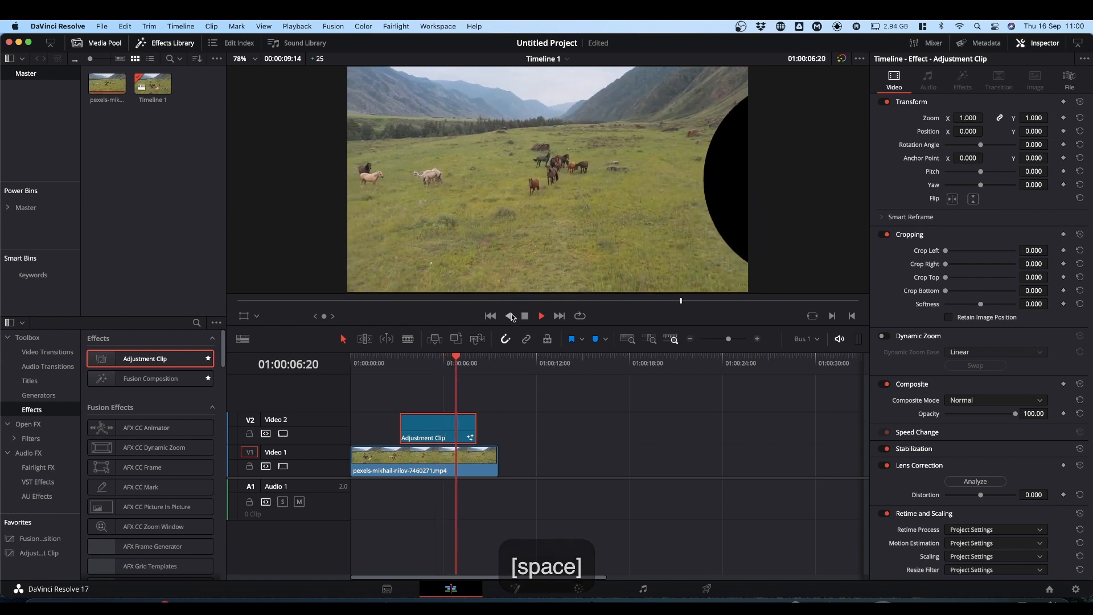
key("space")
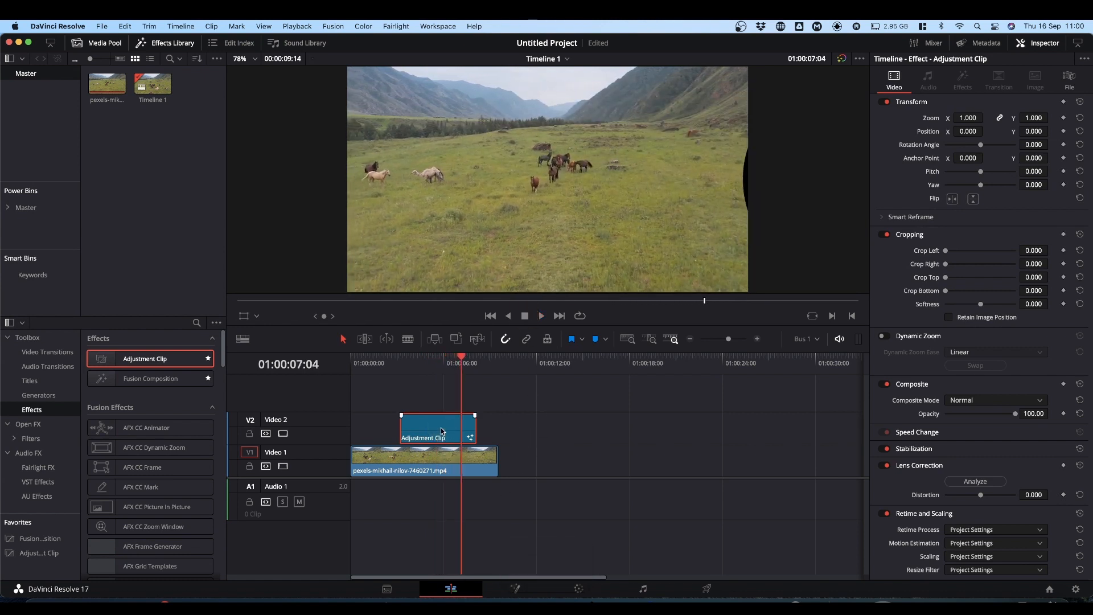
- Store the animated adjustment clip from the timeline in Bin 1 of the Power Bins
left_click(8, 212)
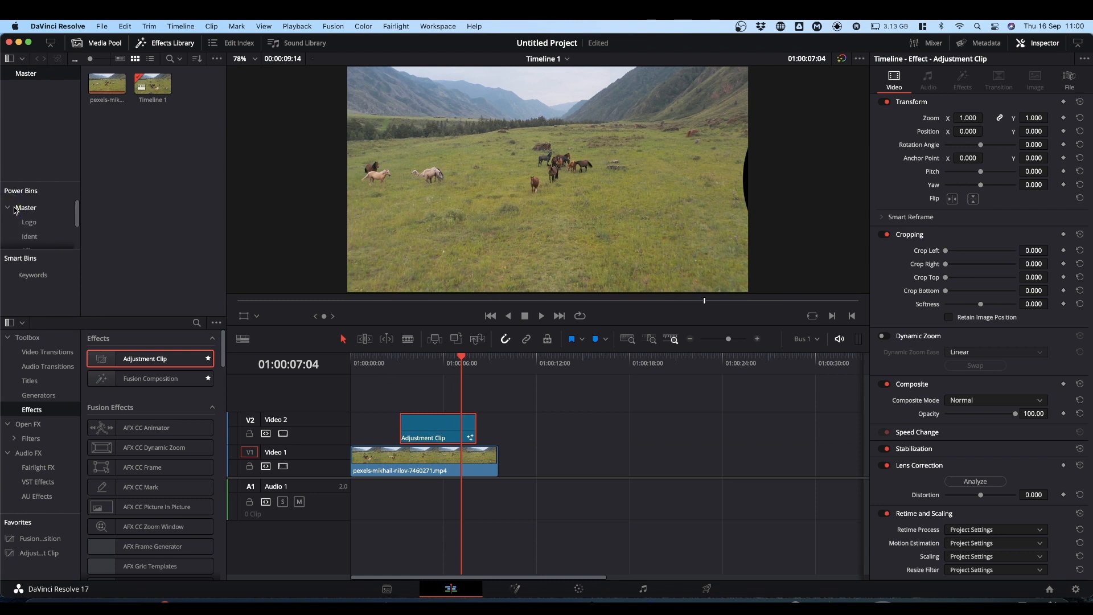
scroll(21, 211, "down", 2)
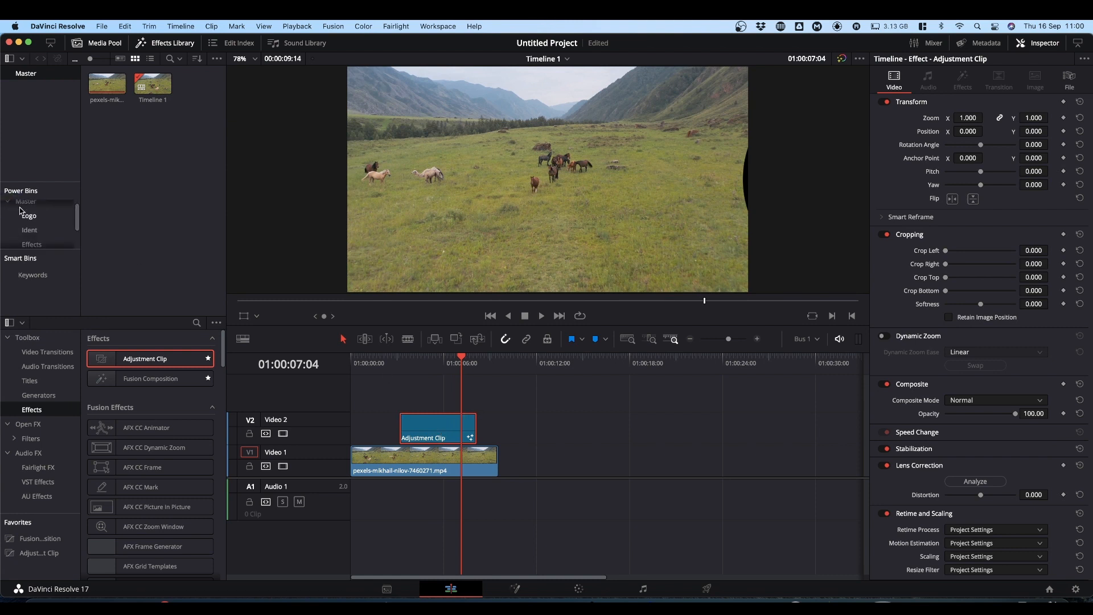
left_click(31, 244)
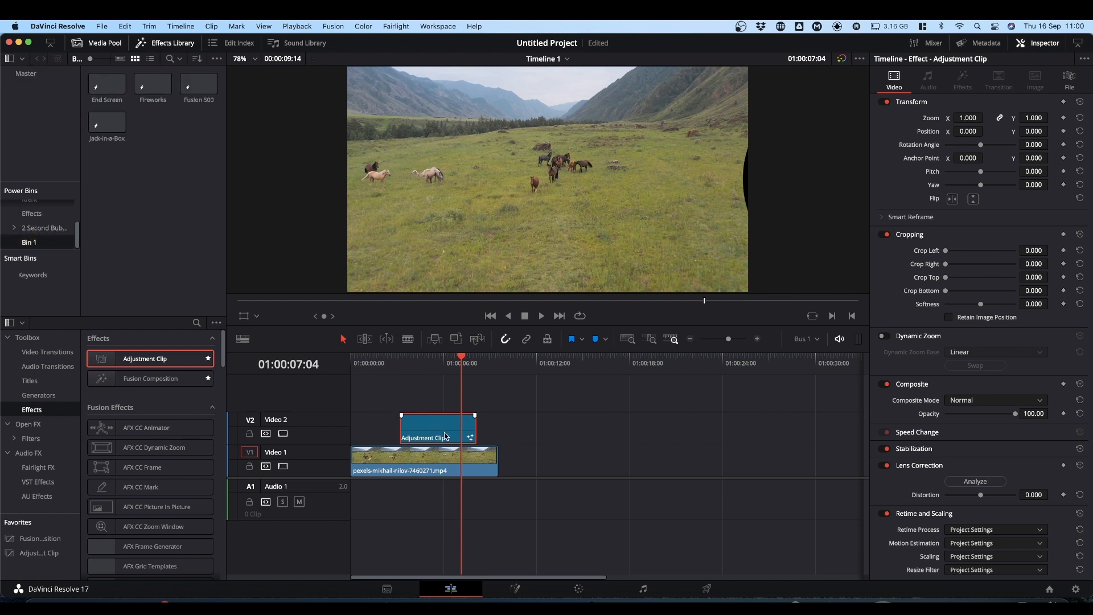
left_click_drag(445, 437, 134, 197)
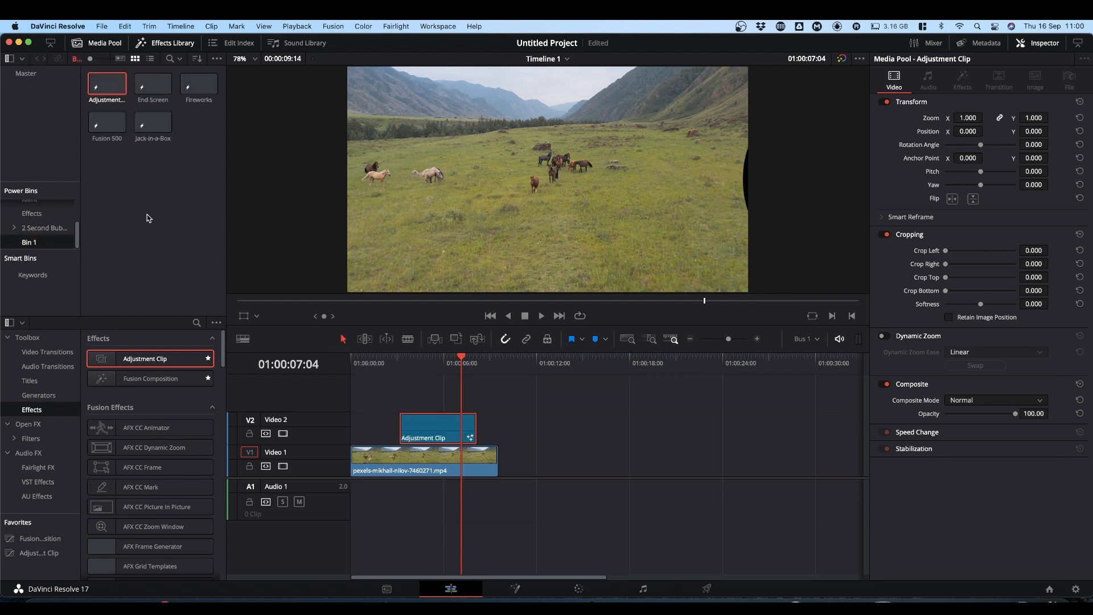
- Rename the stored adjustment clip in Bin 1 as Super Animation
left_click(106, 101)
type("Su")
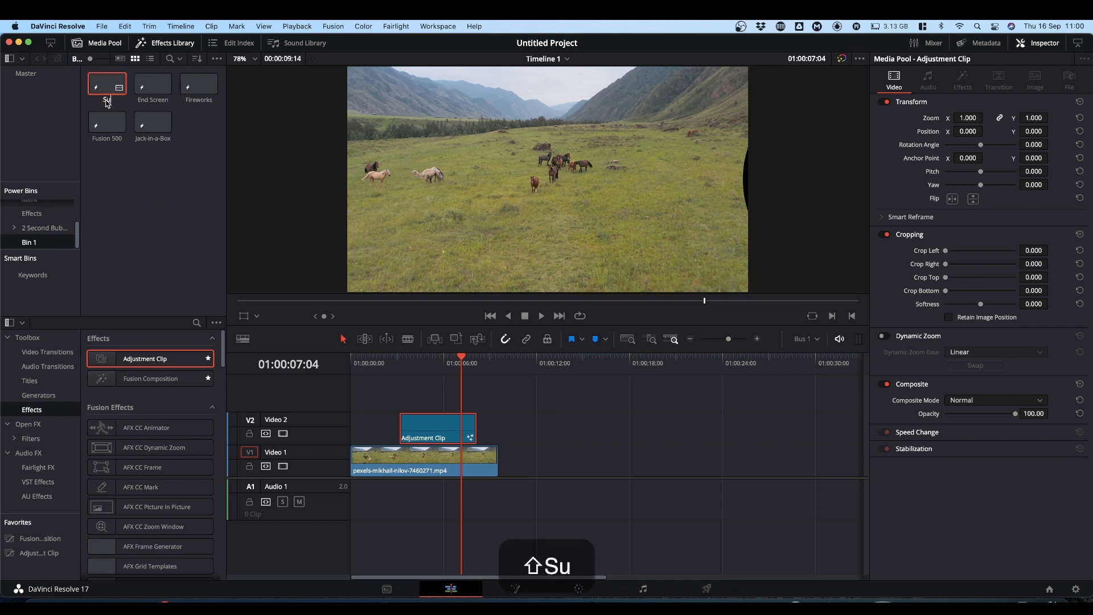
type("per Animation")
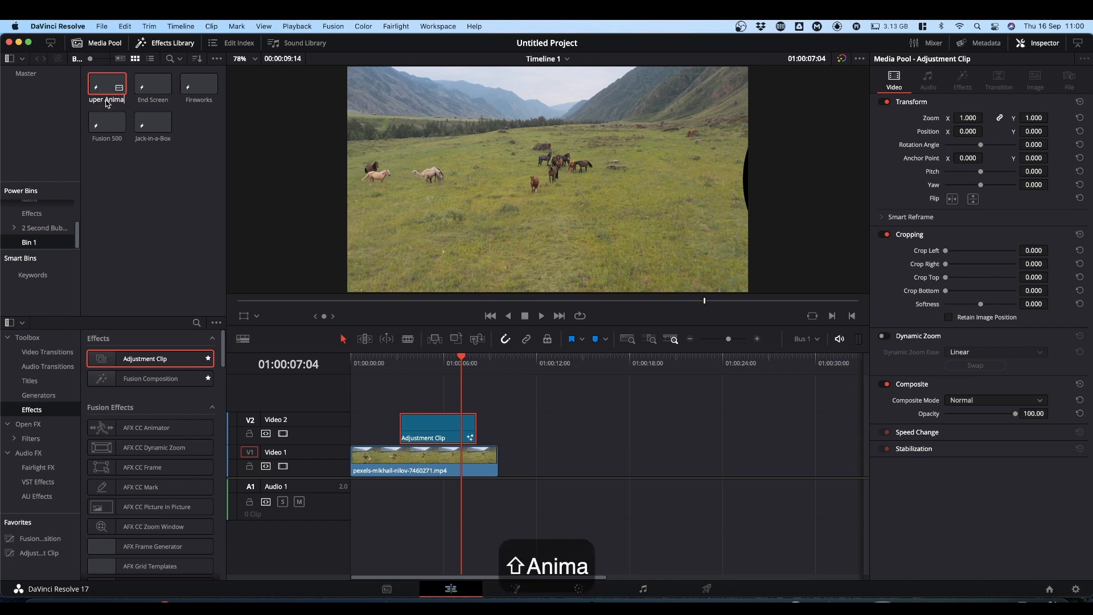
key("Return")
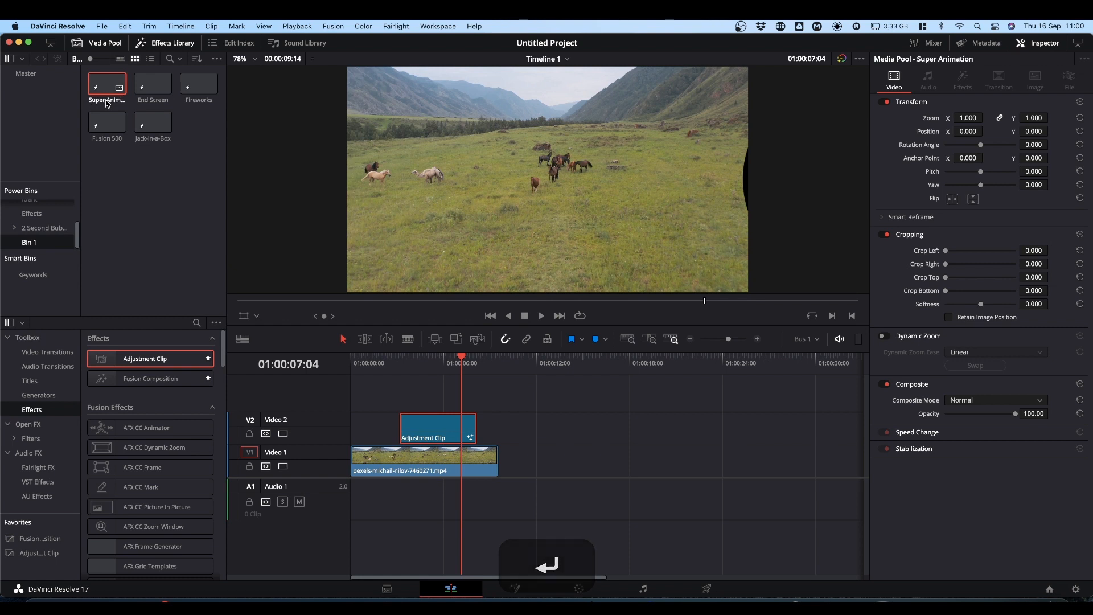
left_click(400, 546)
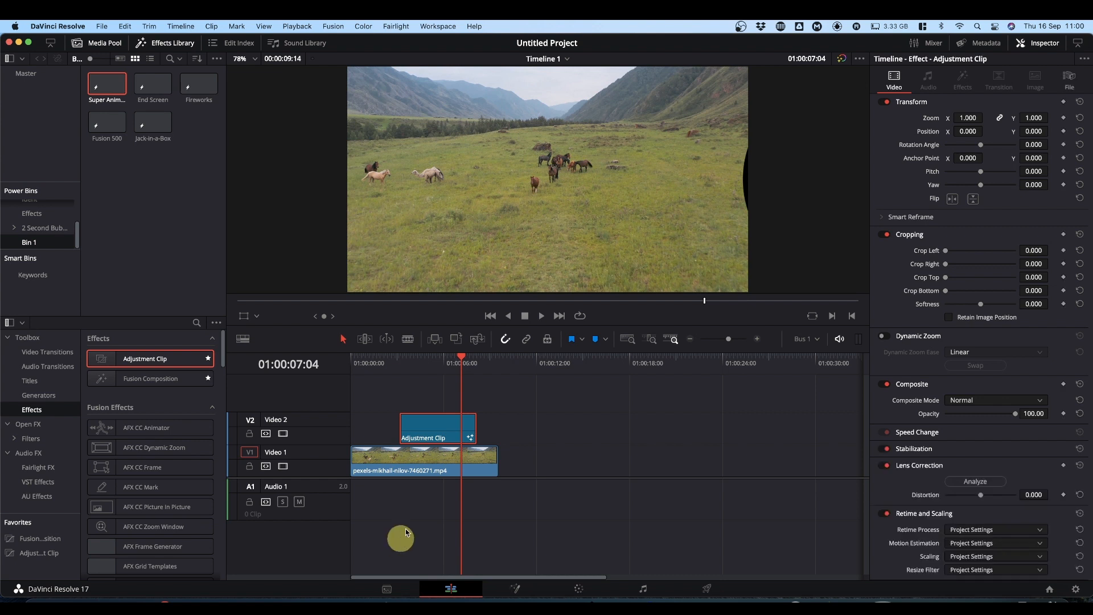
left_click(459, 398)
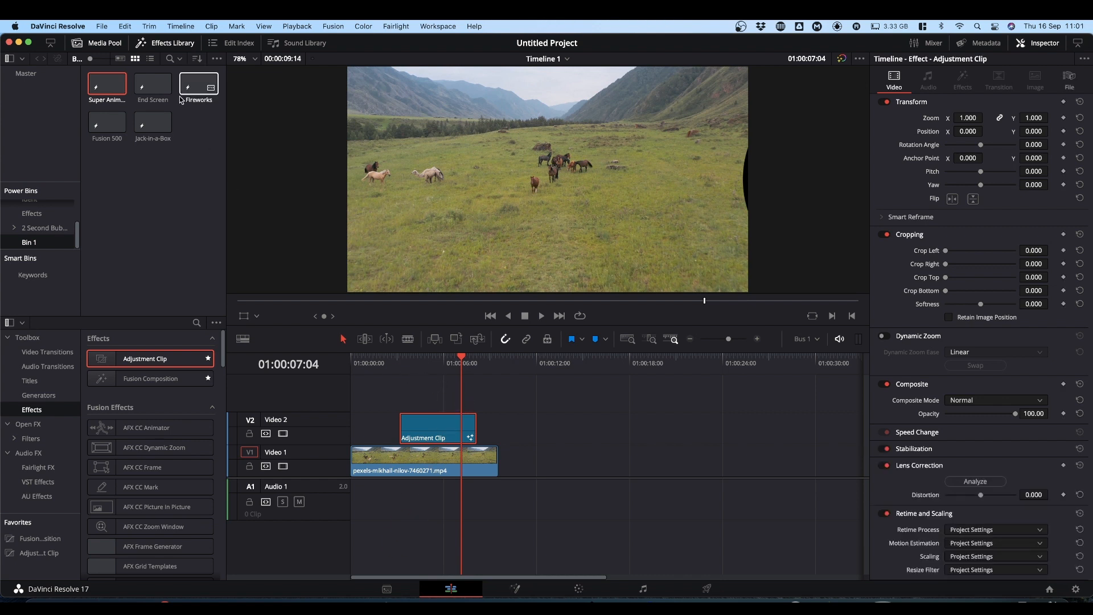
- Leave the current project and open a fresh Untitled Project from the project manager
left_click(71, 27)
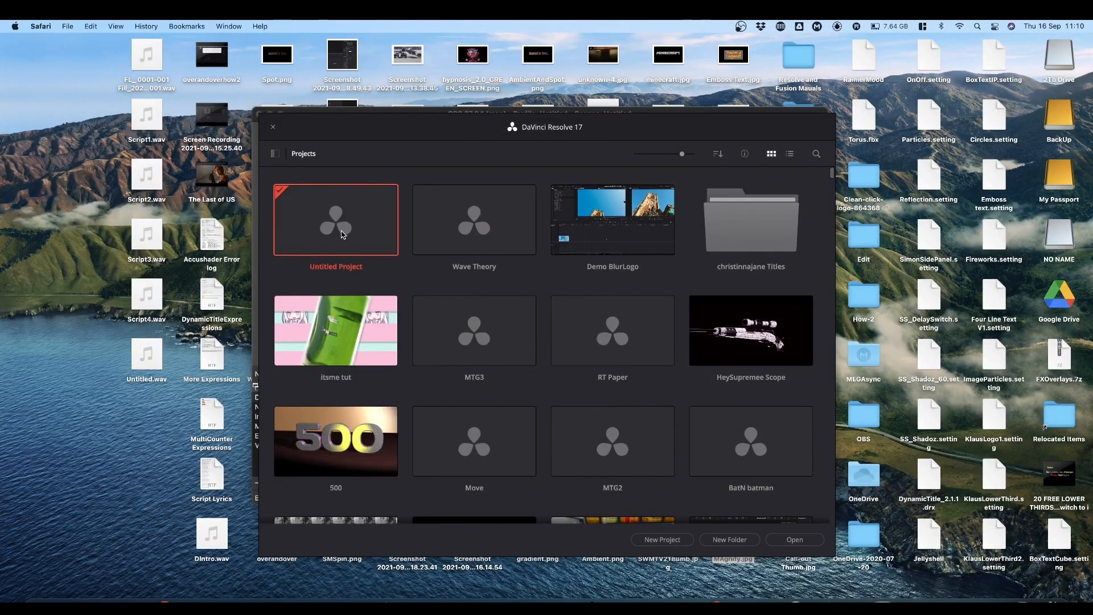
double_click(342, 235)
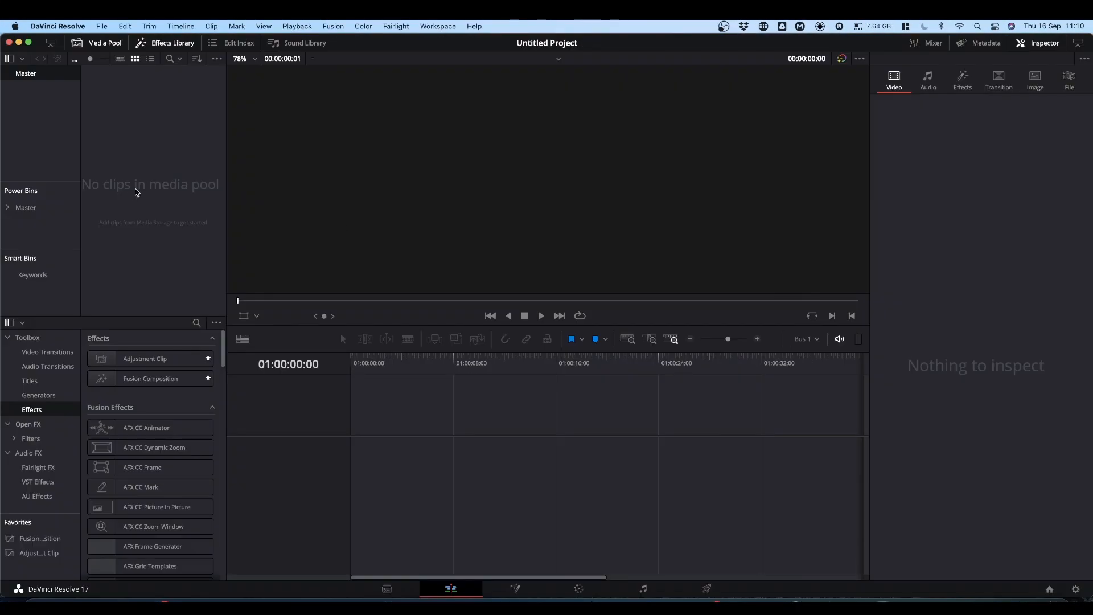
- Import Rays - 16165.mp4 from the Stock folder into the media pool and place it at the start of a new timeline
right_click(136, 192)
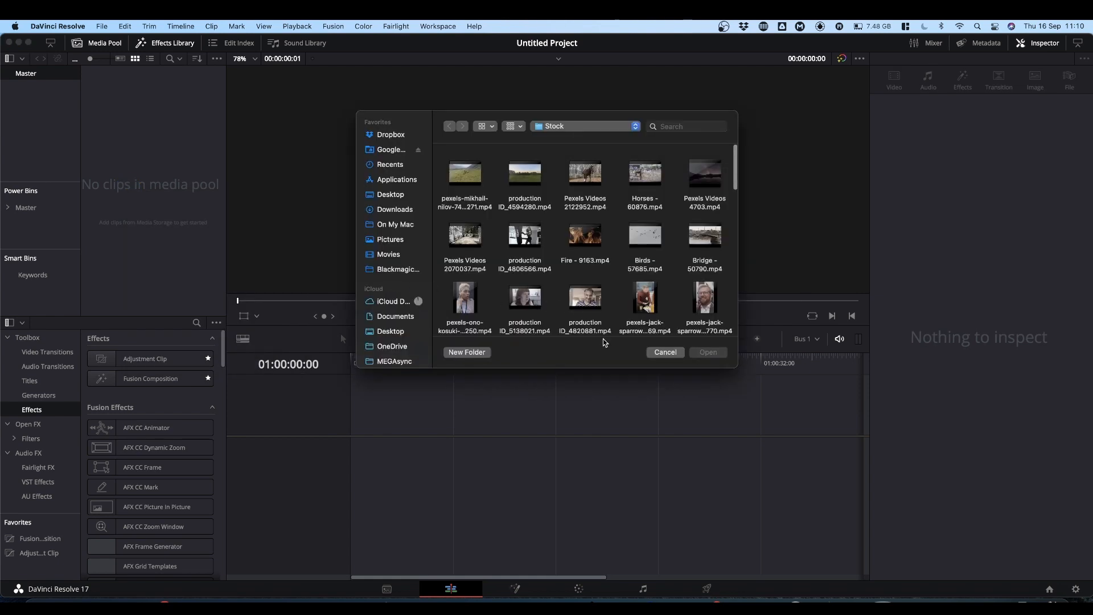
scroll(603, 340, "down", 3)
double_click(596, 294)
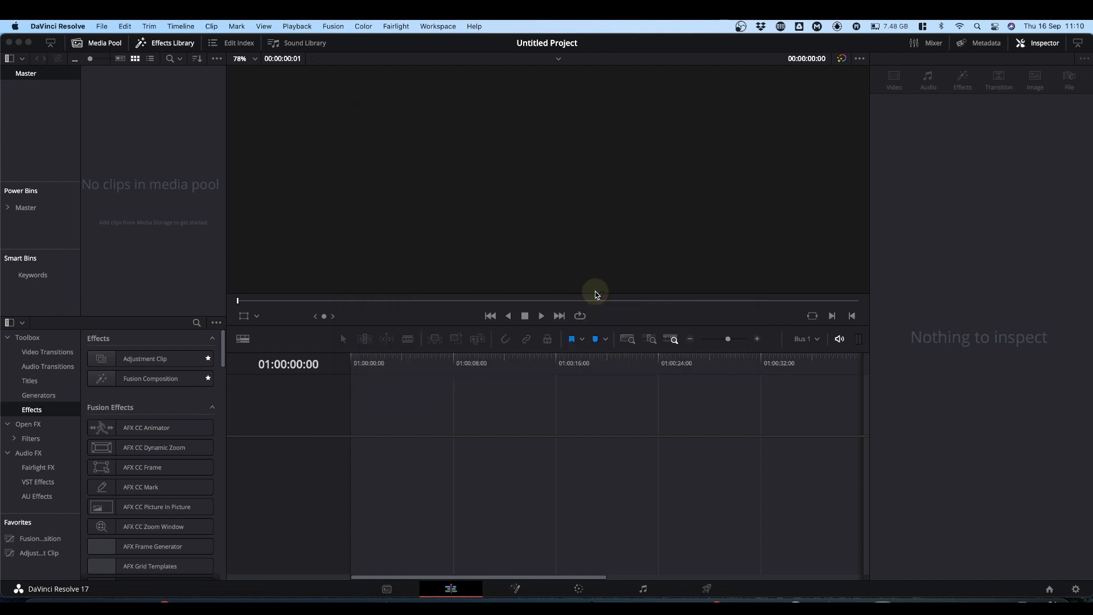
left_click(639, 377)
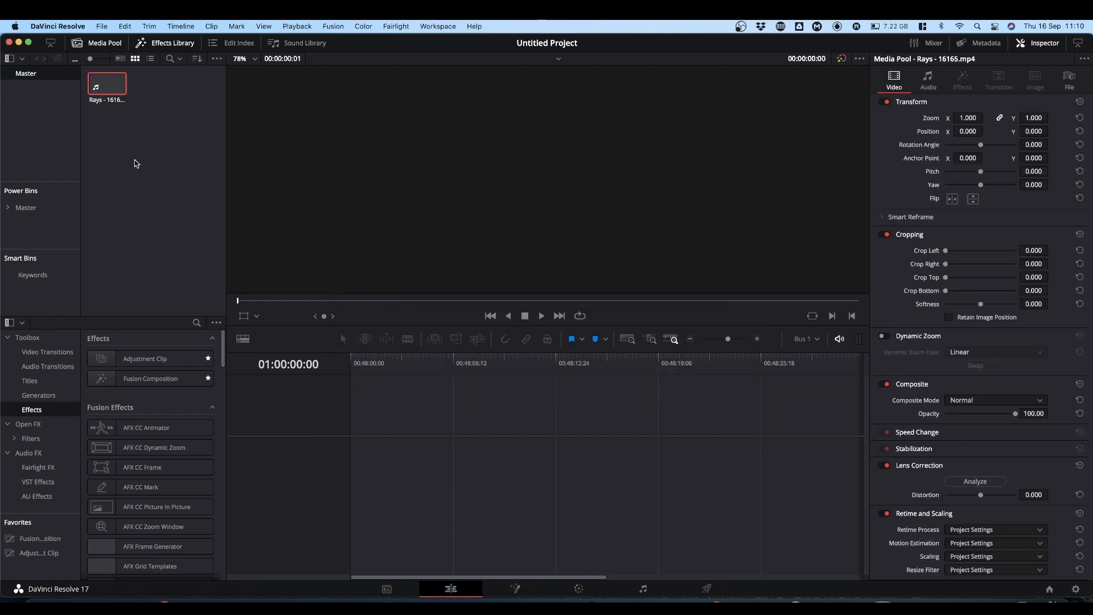
left_click_drag(108, 93, 354, 466)
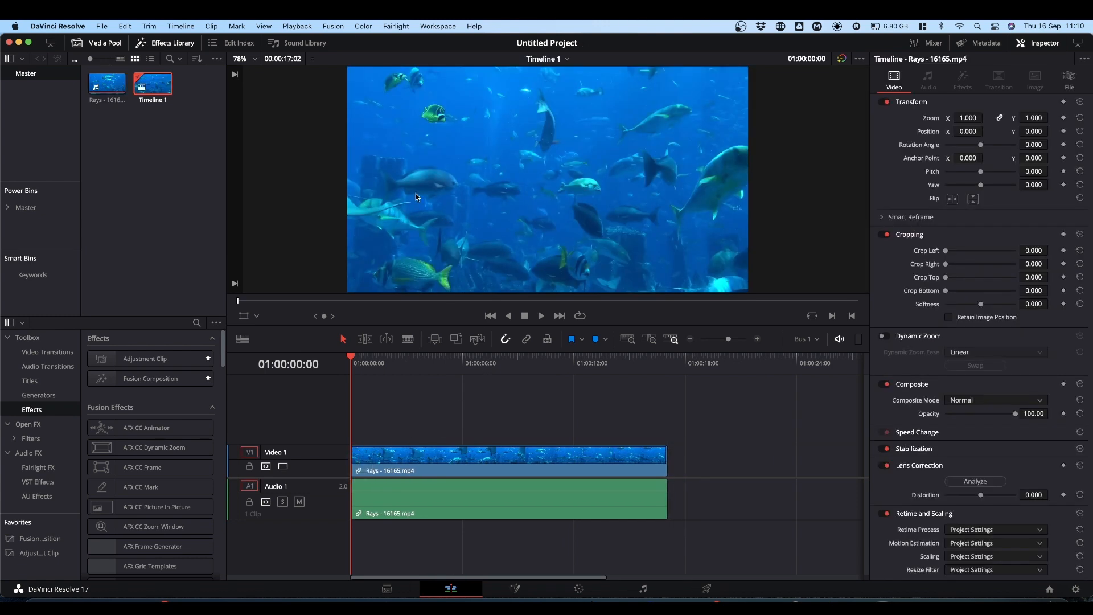
- Place Super Animation from Bin 1 of the Power Bins on Video 2 above the rays clip, with the playhead at 01:00:02:19
left_click(8, 207)
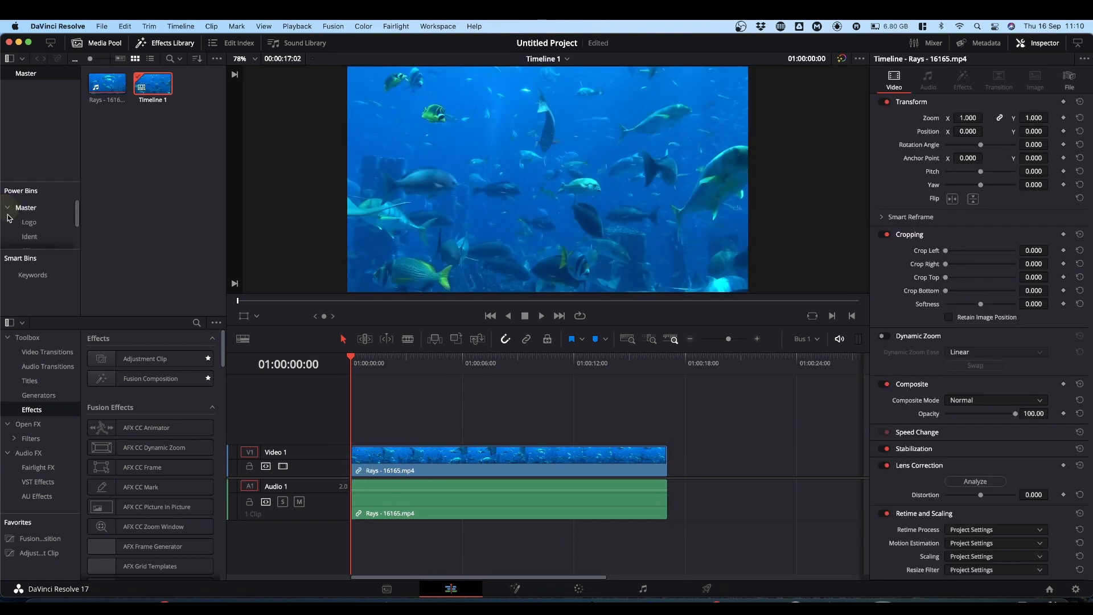
scroll(26, 237, "down", 2)
scroll(26, 237, "down", 1)
left_click(29, 242)
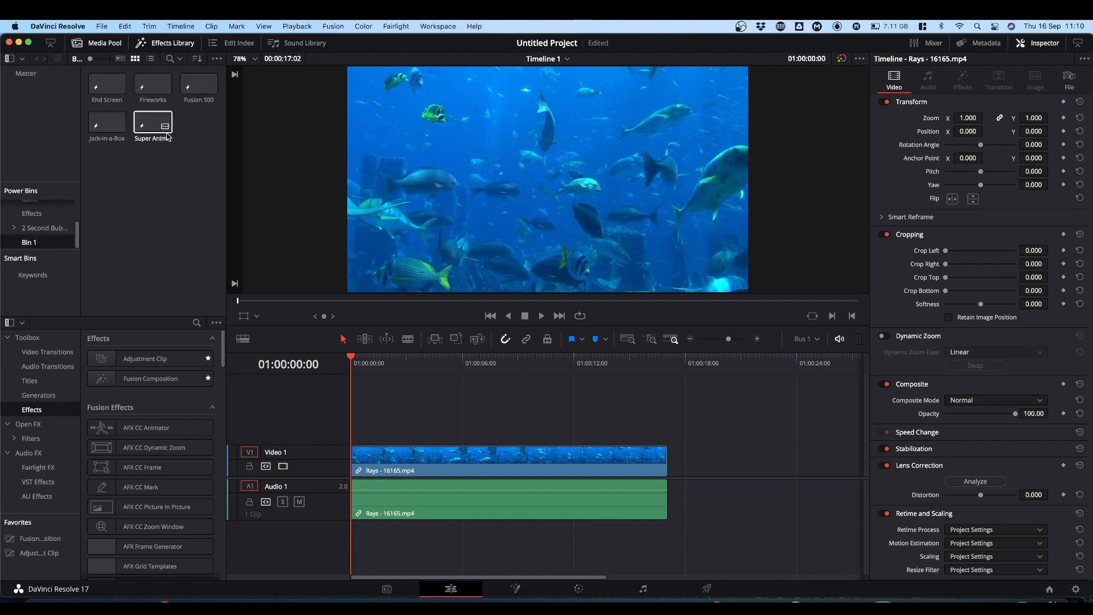
left_click_drag(155, 126, 410, 427)
left_click(398, 362)
left_click(442, 443)
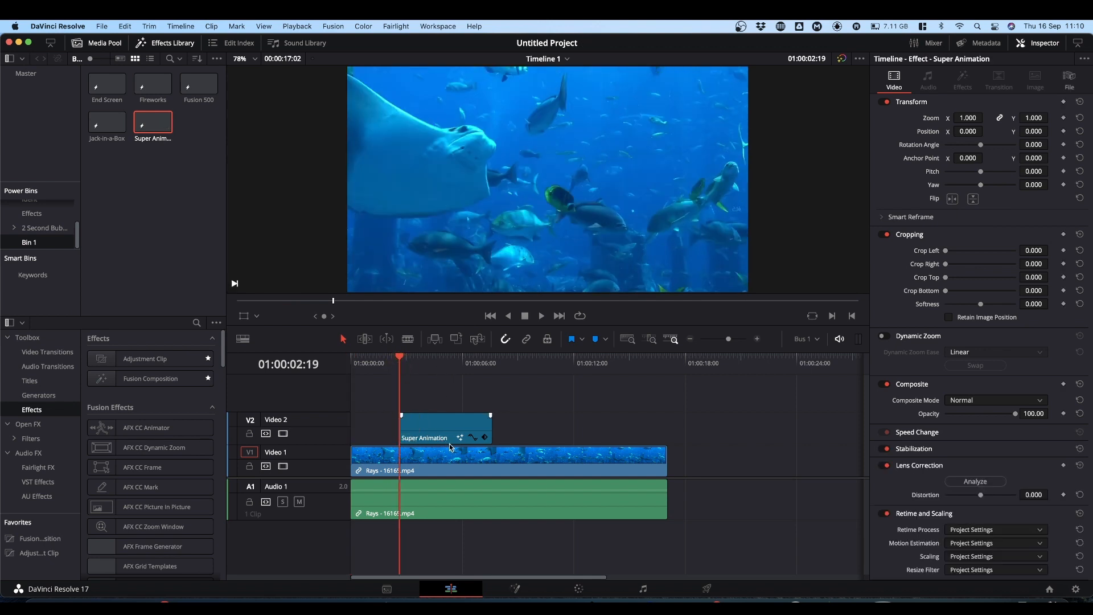
- Play the timeline through Super Animation and select that clip with the playhead at 01:00:05:03
key("space")
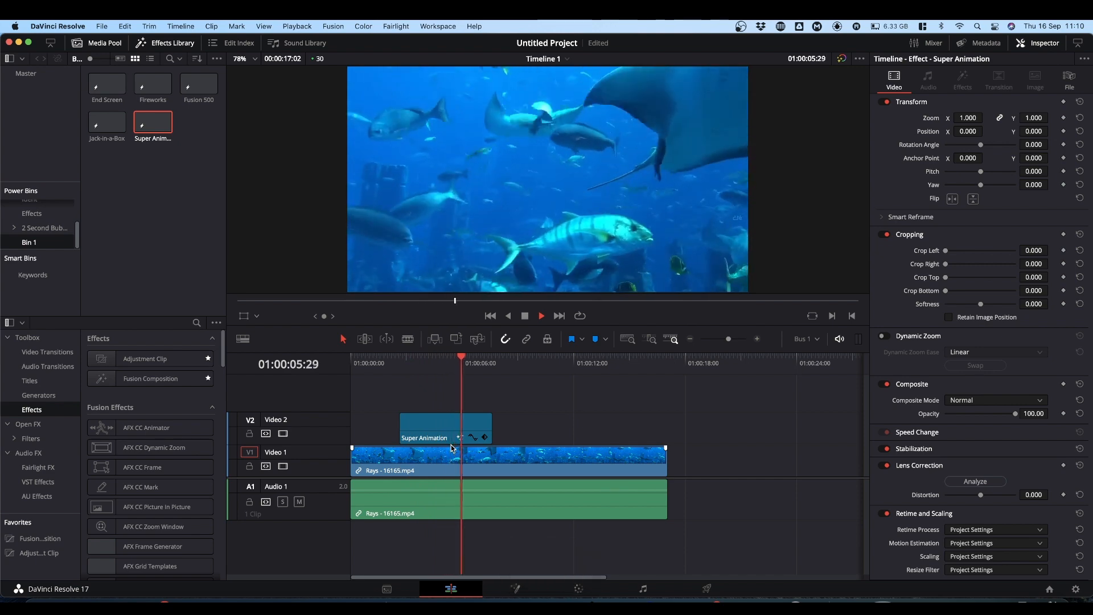
key("space")
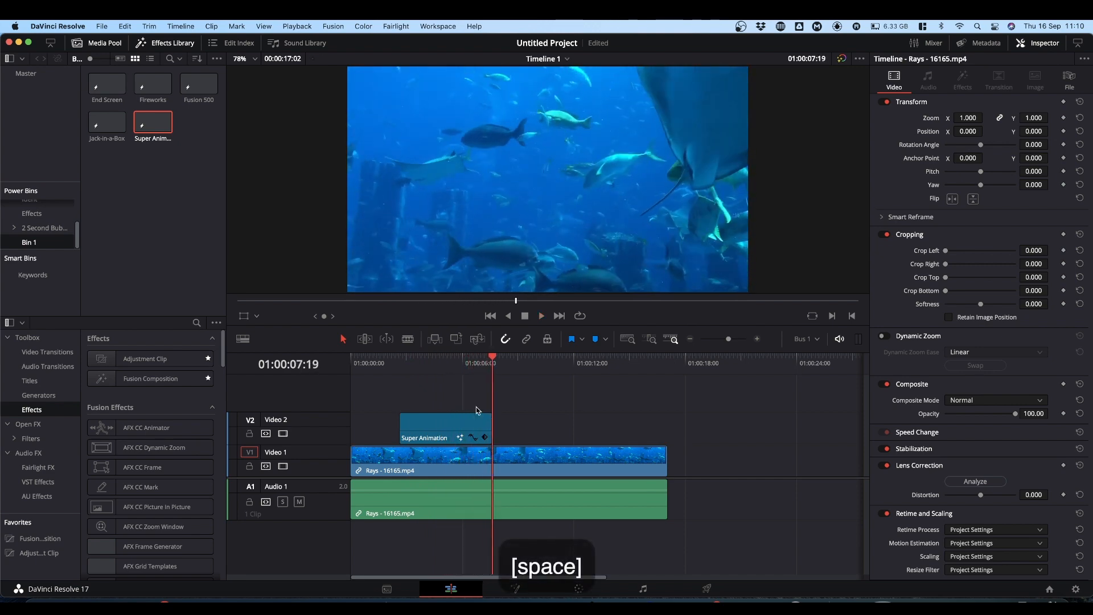
left_click_drag(487, 369, 446, 365)
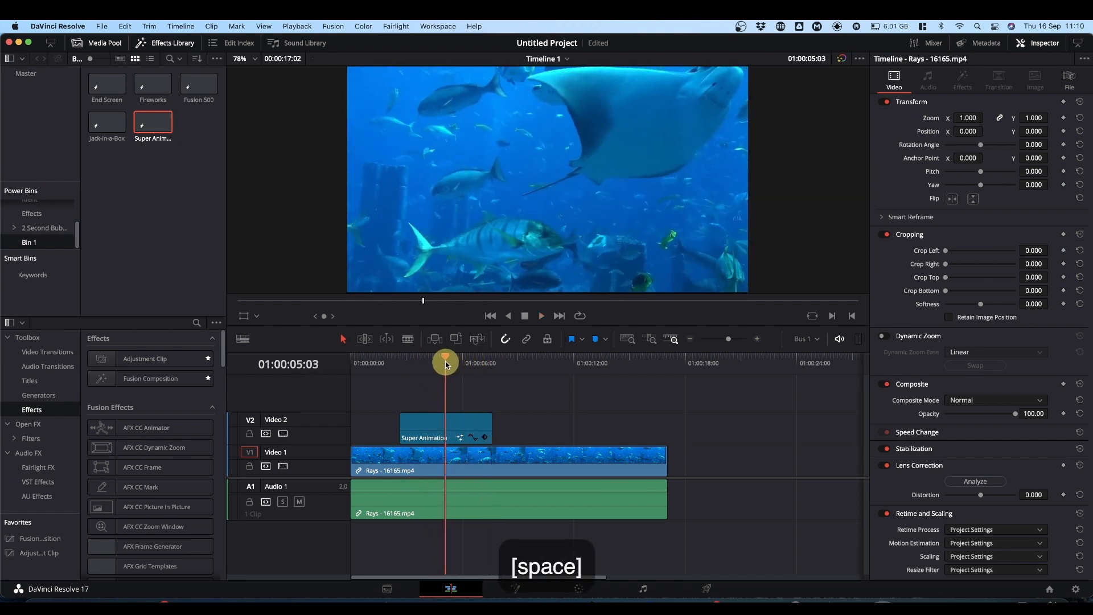
left_click(461, 415)
left_click(456, 426)
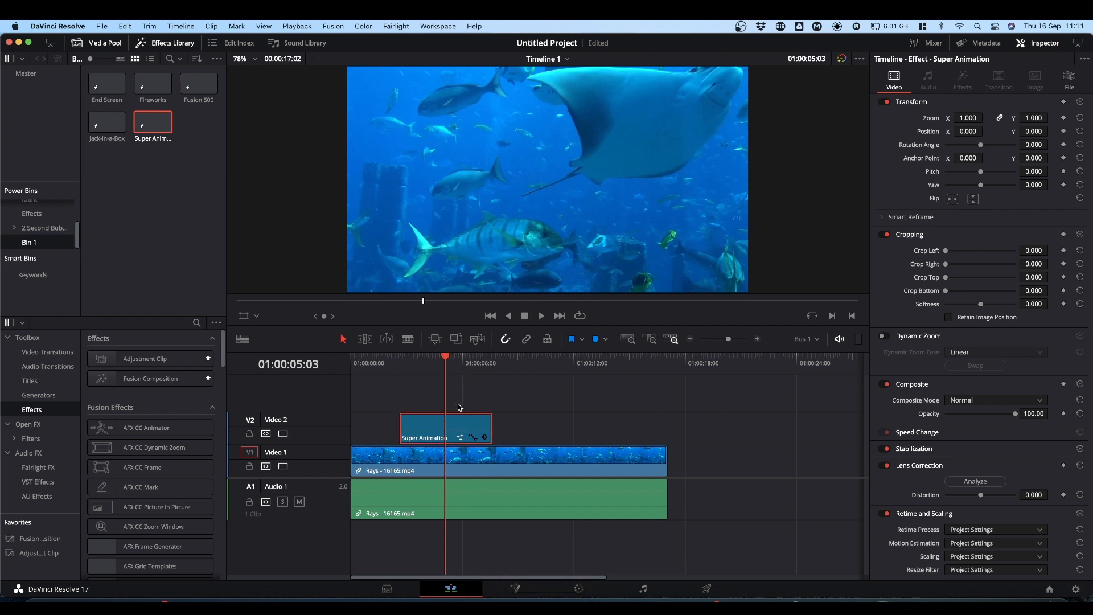
- Examine in Fusion where Merge1's Center path keyframes sit relative to the Super Animation clip's range, and return to the edit timeline
left_click(516, 590)
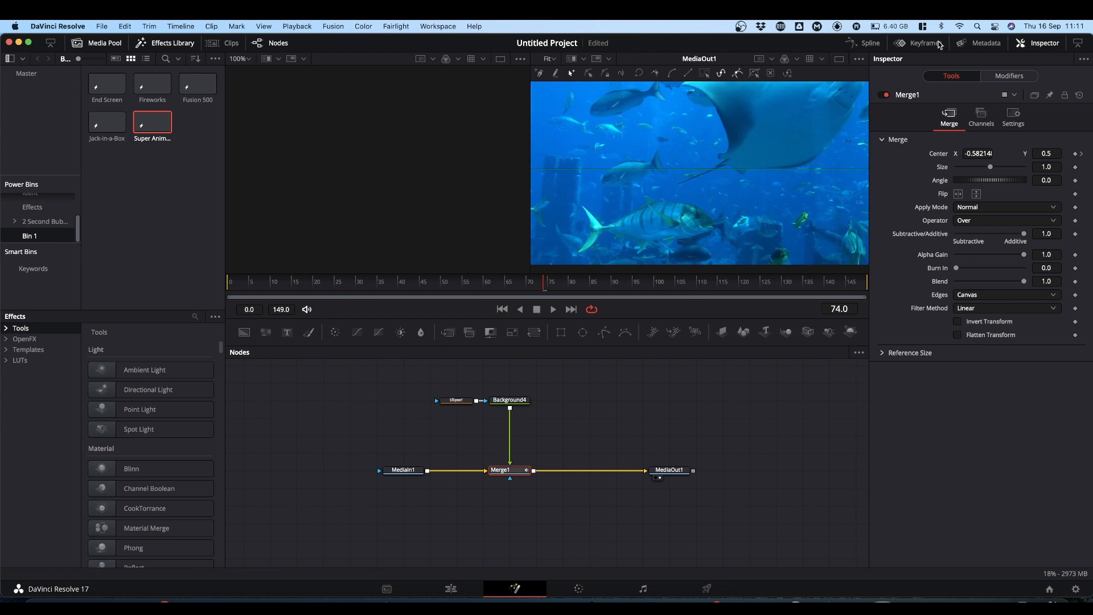
left_click(923, 43)
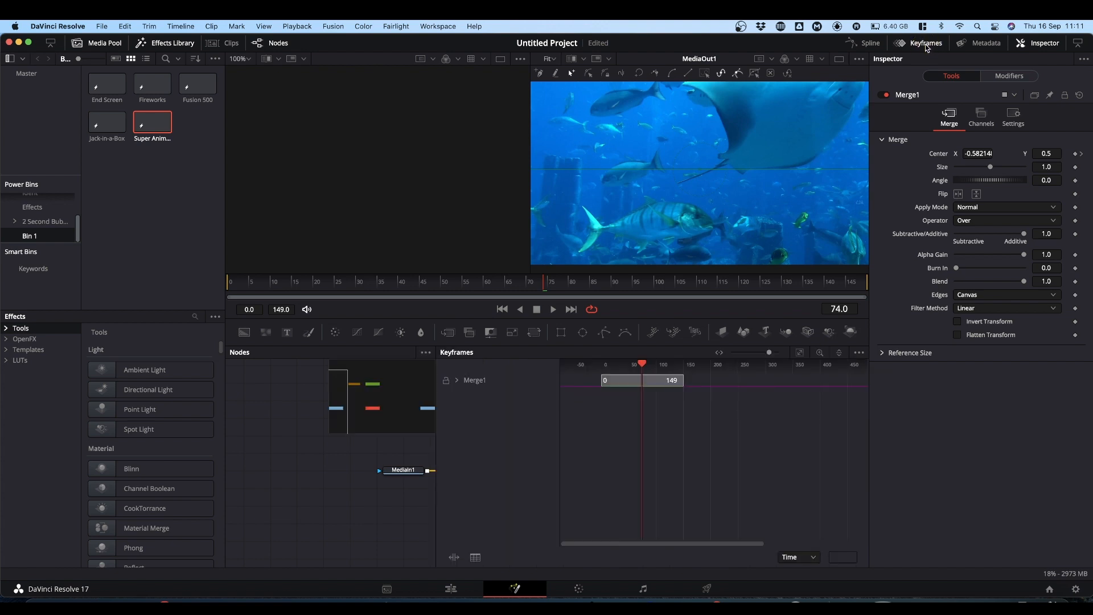
left_click(458, 380)
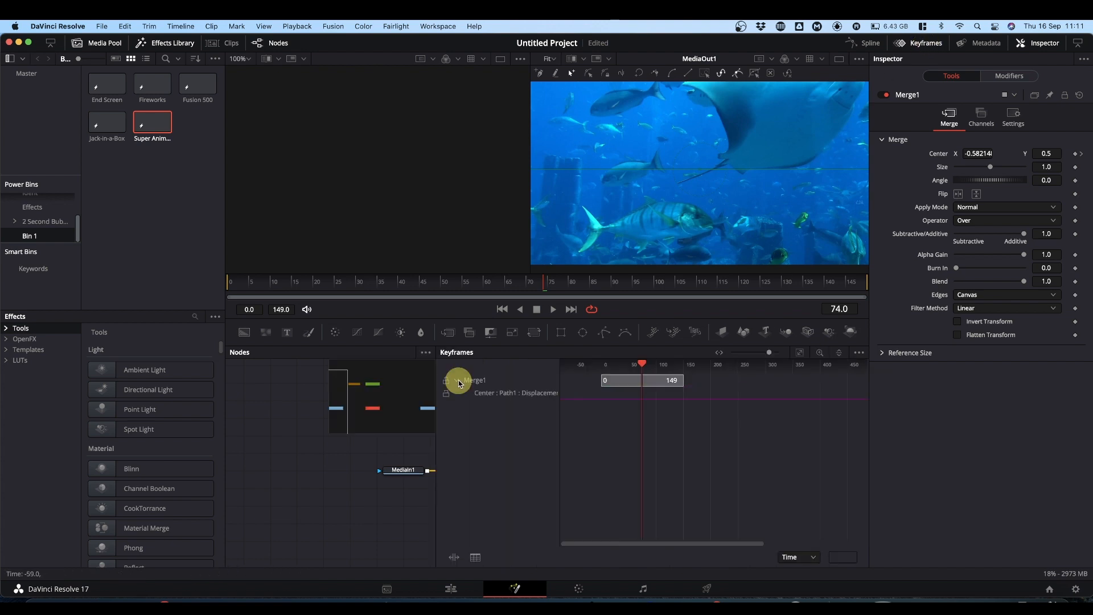
left_click_drag(342, 454, 218, 468)
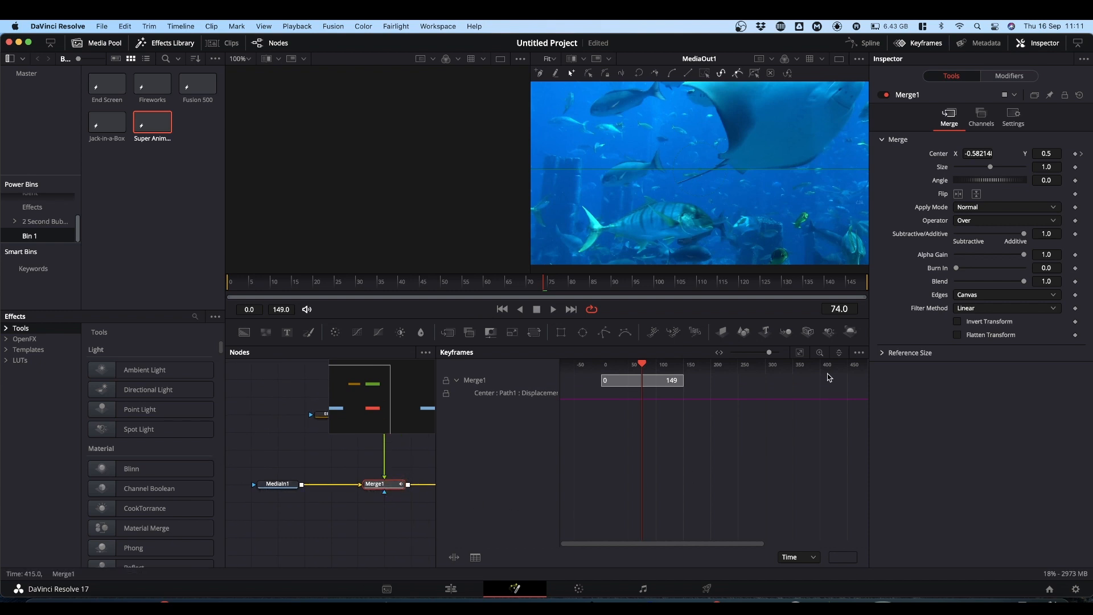
left_click(800, 354)
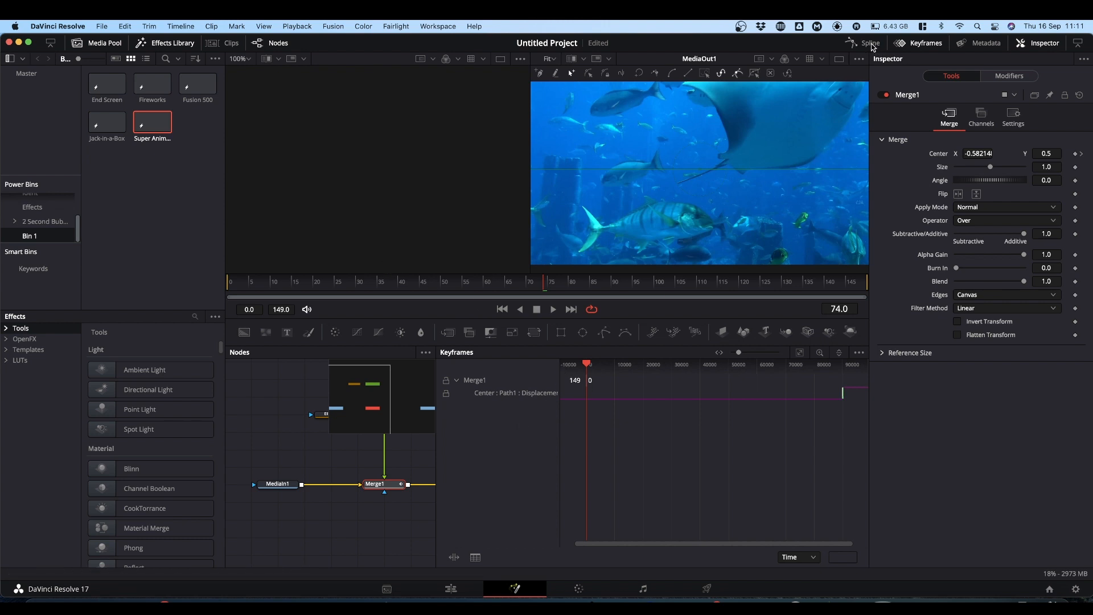
left_click(919, 44)
left_click(454, 590)
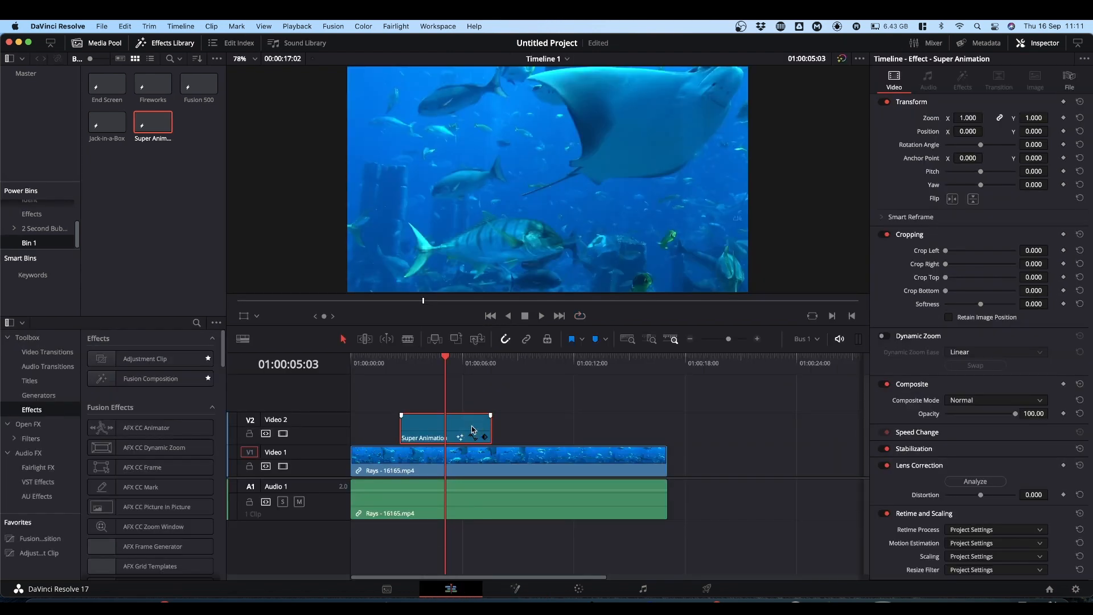
- Replace Super Animation on Video 2 with a plain Adjustment Clip and check its frame range in Fusion
key("BackSpace")
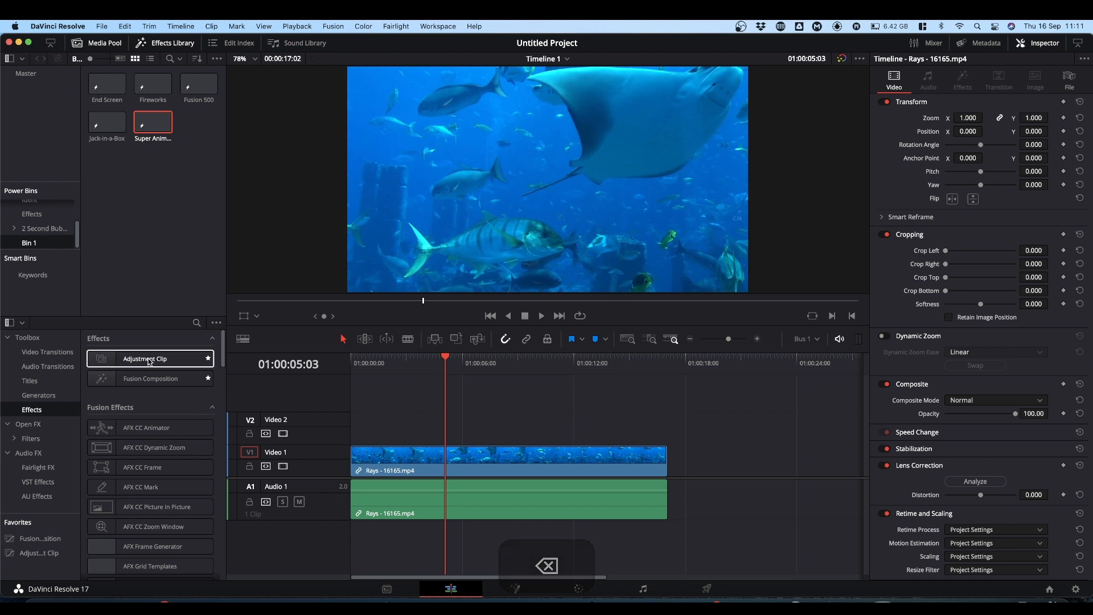
left_click_drag(151, 359, 429, 414)
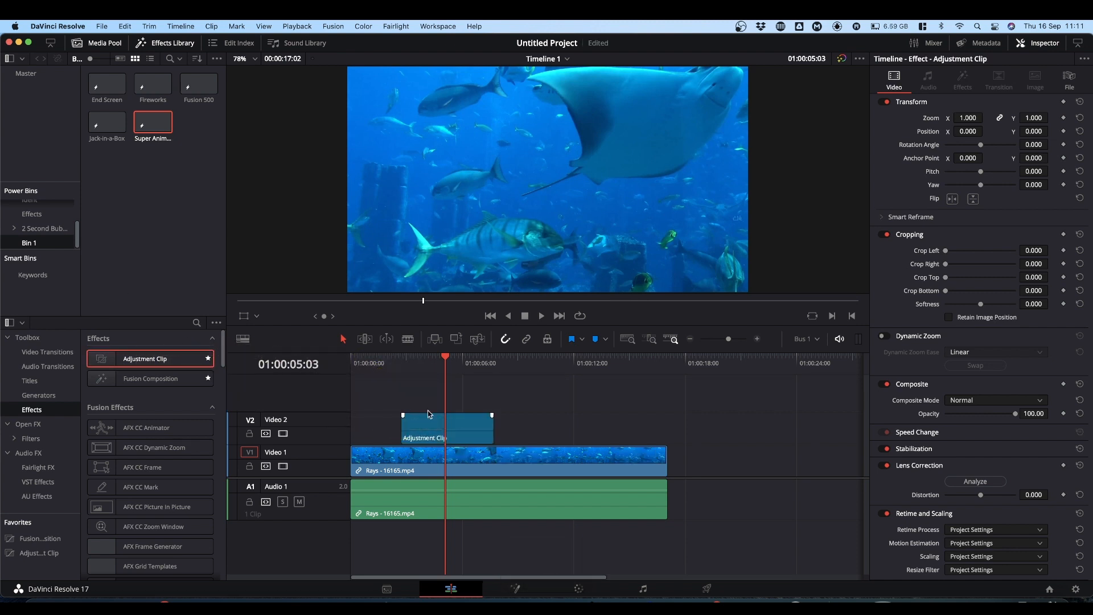
left_click(517, 590)
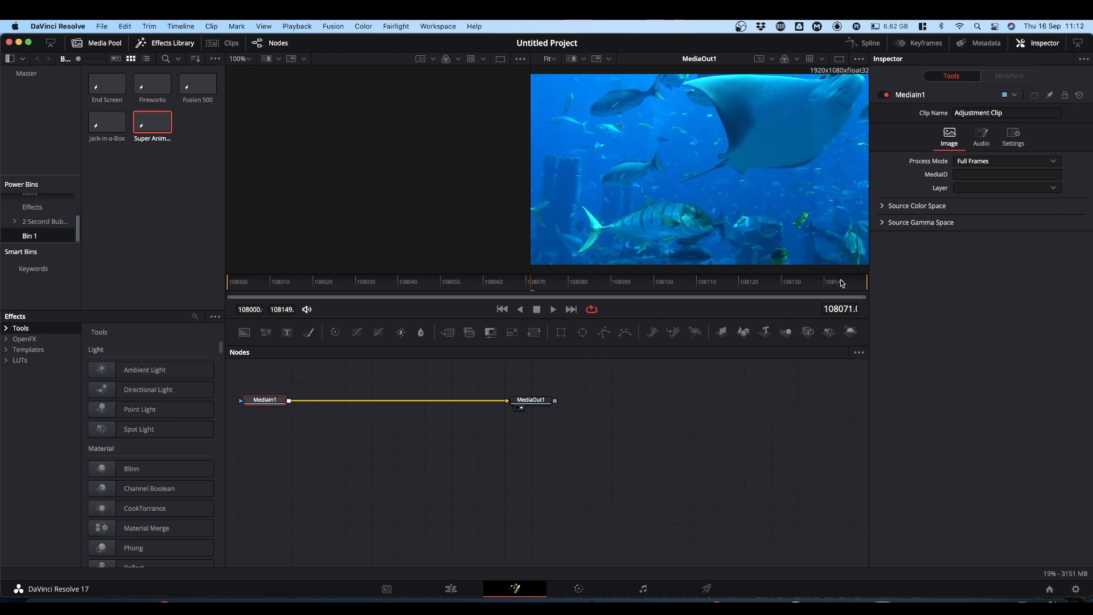
left_click(451, 588)
- Shift the Adjustment Clip further along Video 2 and place Super Animation from Bin 1 in front of it
left_click_drag(472, 427, 600, 421)
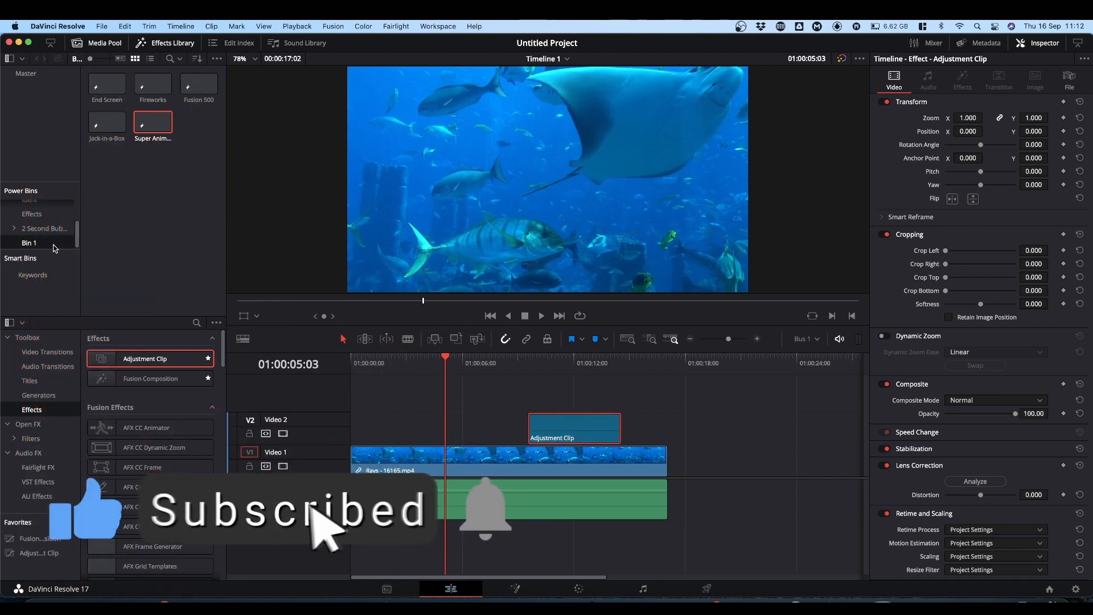
left_click_drag(151, 127, 467, 426)
left_click(467, 428)
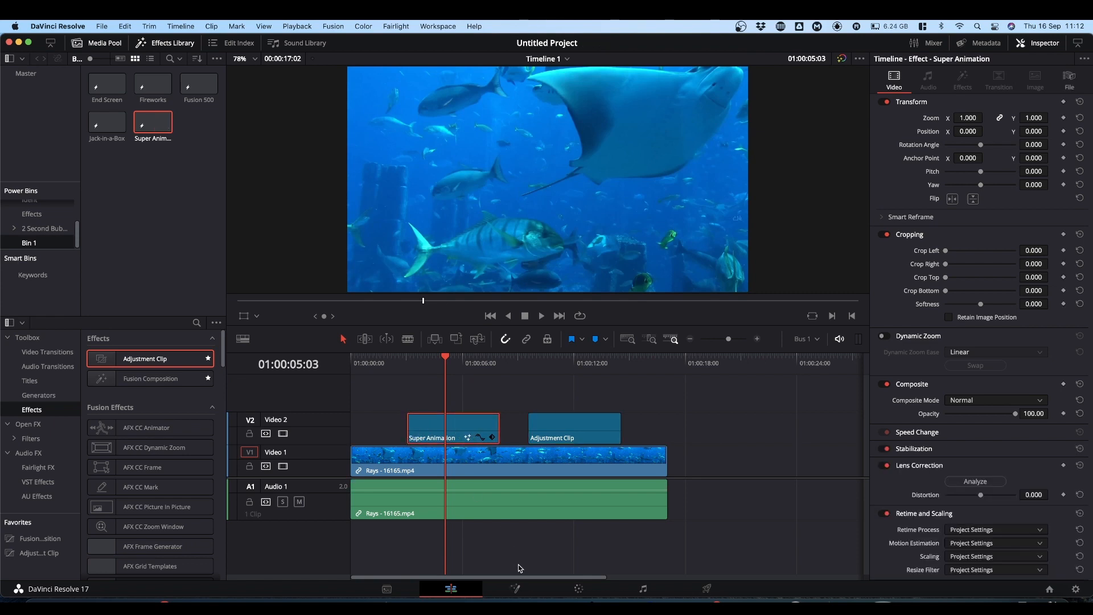
- Open Super Animation in Fusion and expand the Merge1 node's Center path in the keyframe editor
left_click(515, 589)
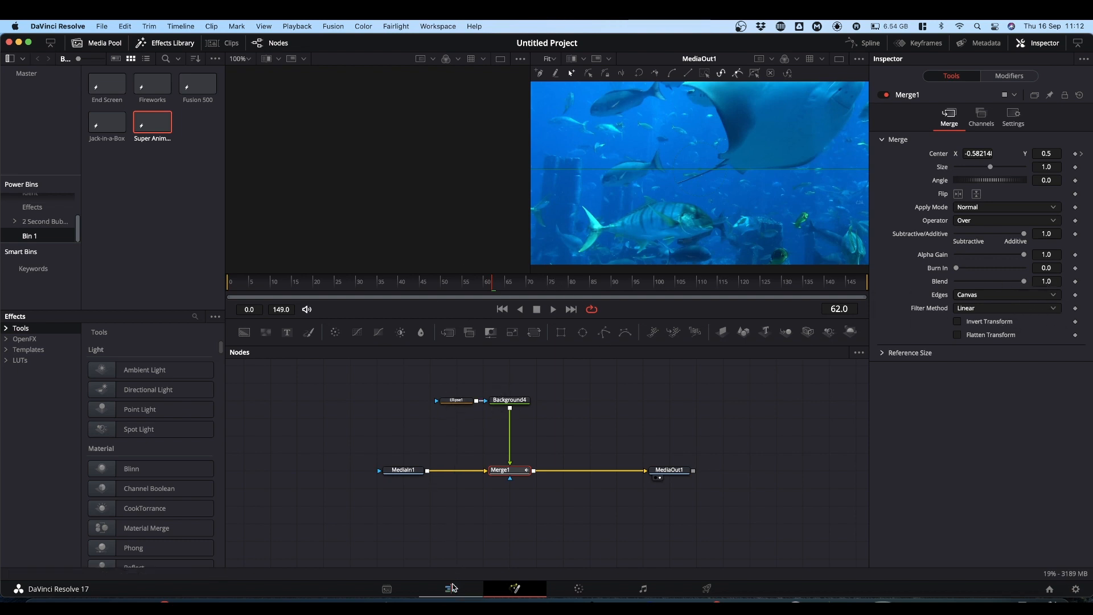
left_click(502, 472)
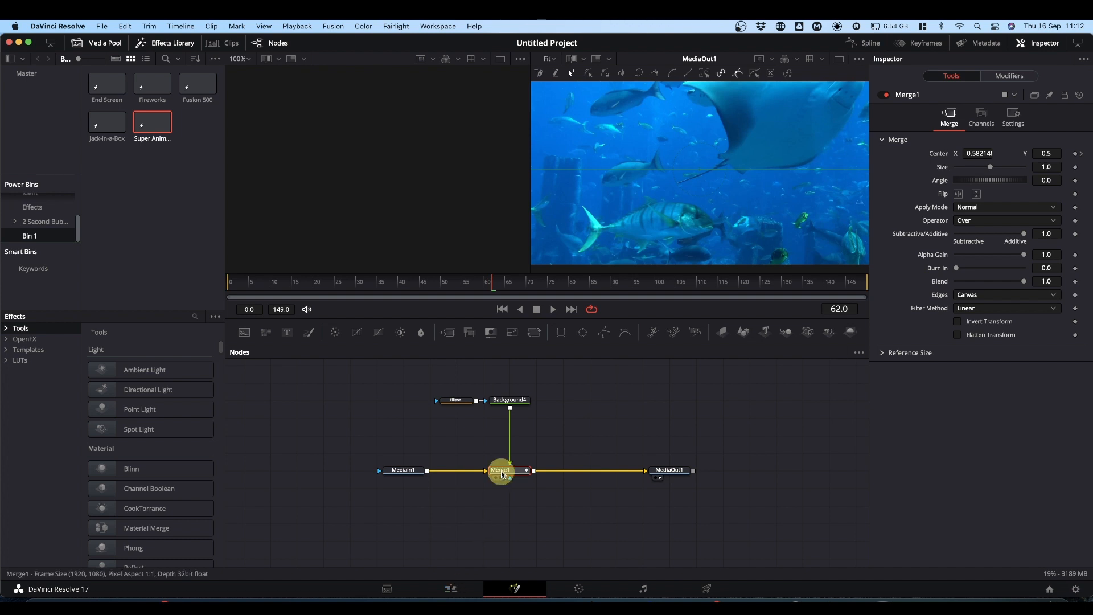
left_click(913, 46)
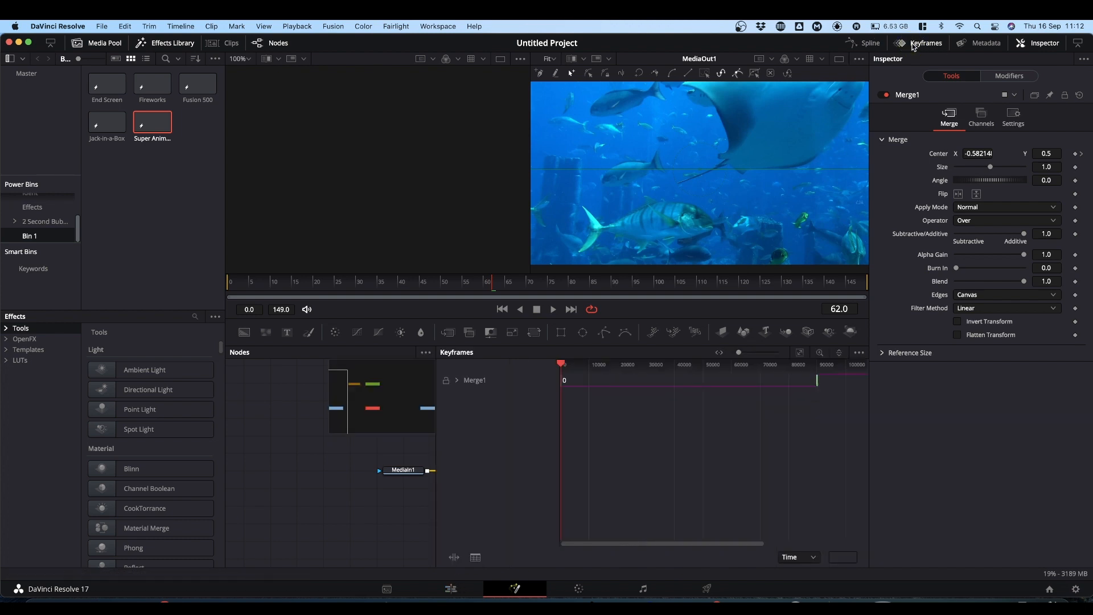
left_click(457, 380)
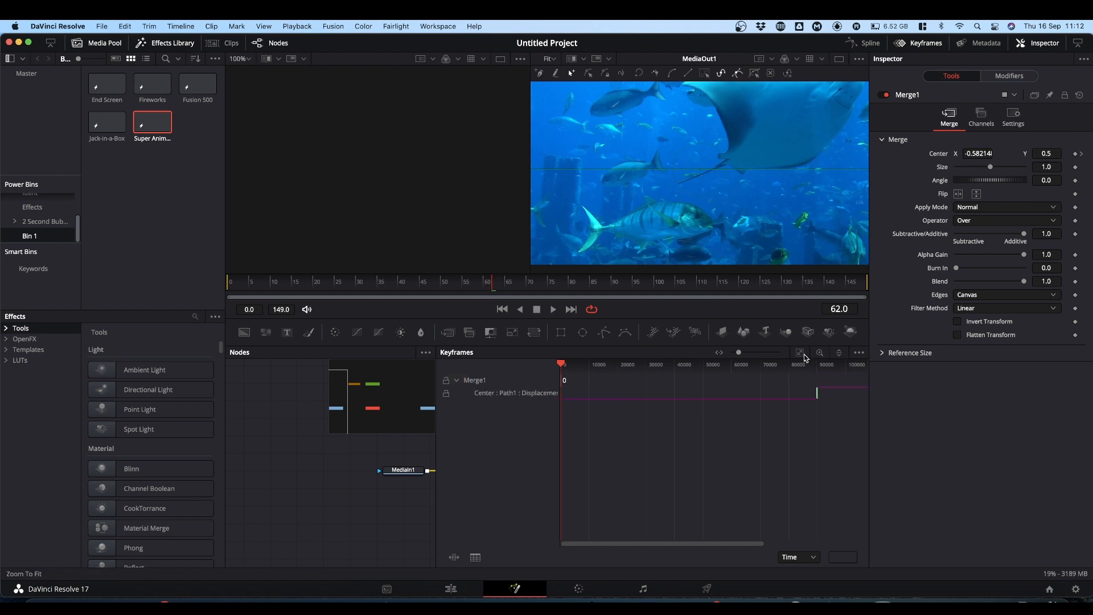
- Move Merge1's two Center path keyframes back into the clip's 0–149 frame range, at about frames 35 and 108
left_click(804, 382)
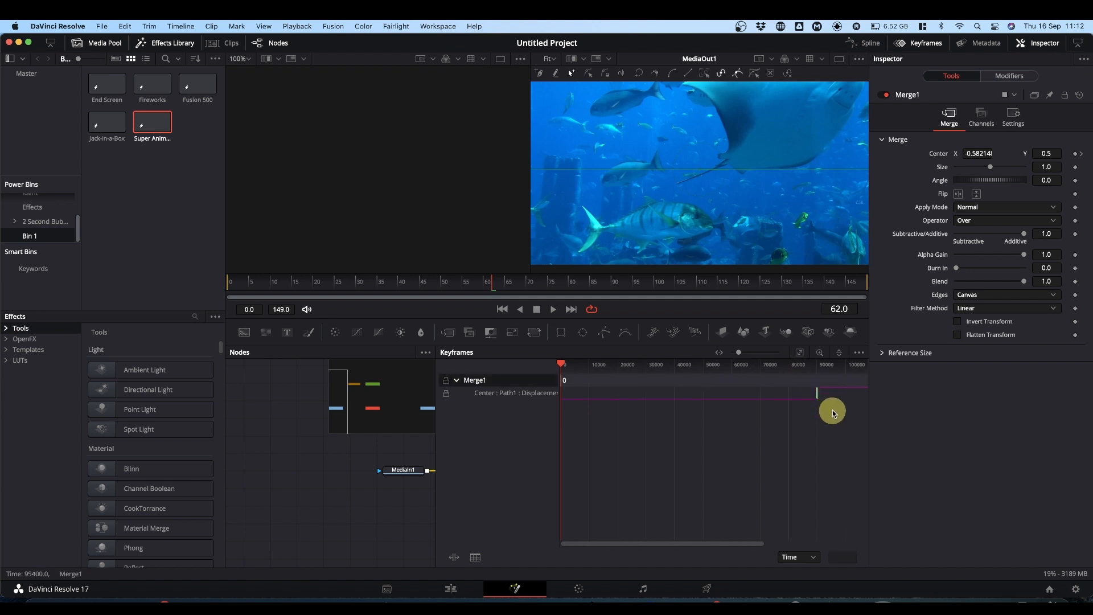
left_click_drag(790, 442, 576, 401)
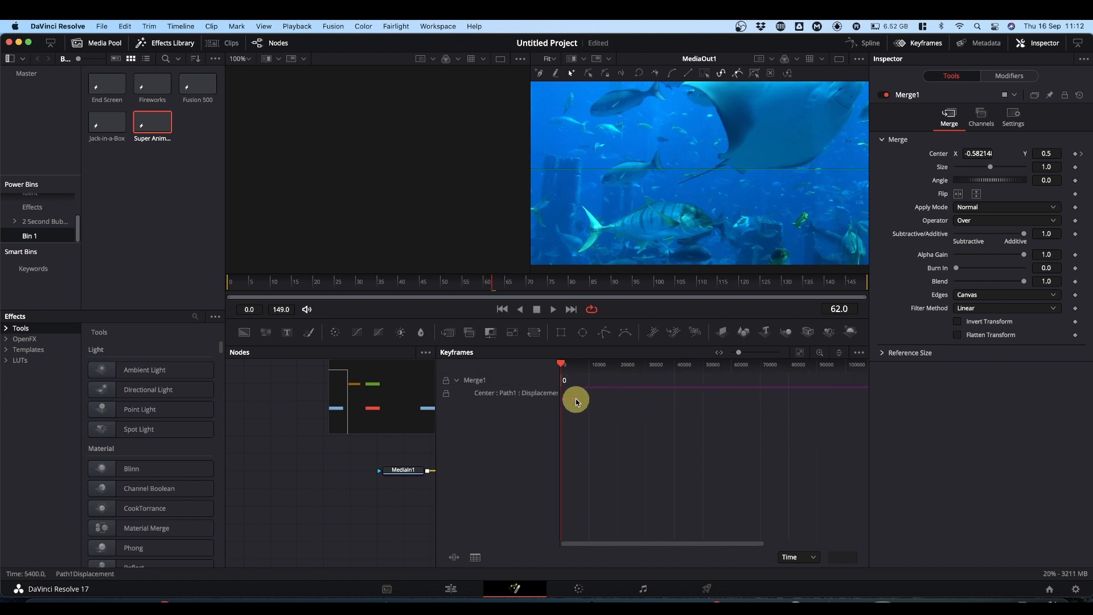
left_click(800, 353)
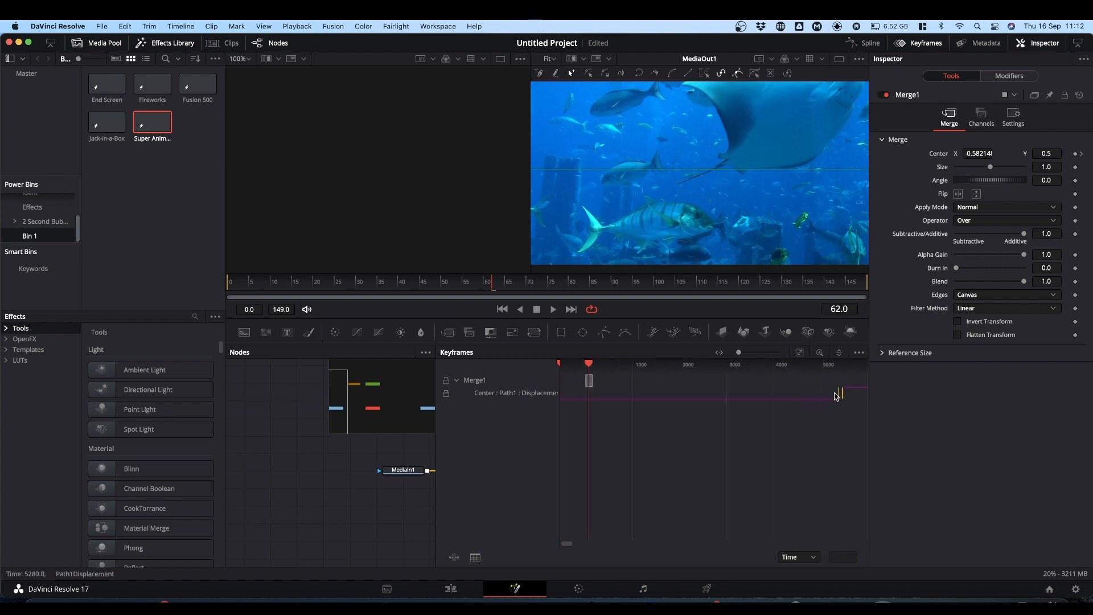
left_click_drag(835, 396, 597, 413)
left_click(798, 353)
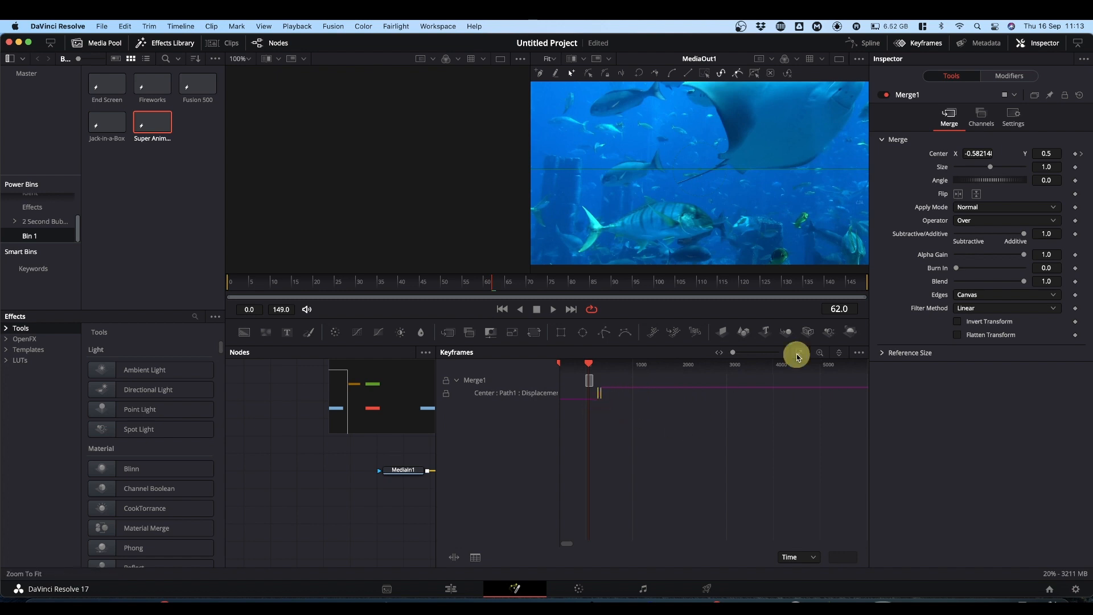
left_click_drag(784, 392, 611, 411)
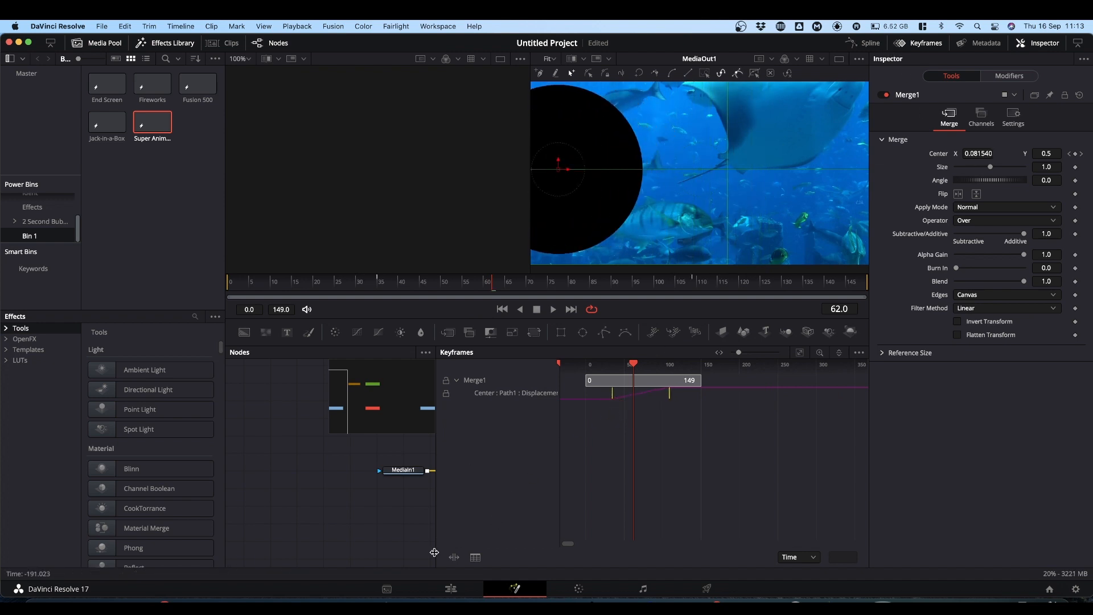
- Play the retimed Super Animation clip on the edit timeline from its start at 01:00:03:01
left_click(451, 588)
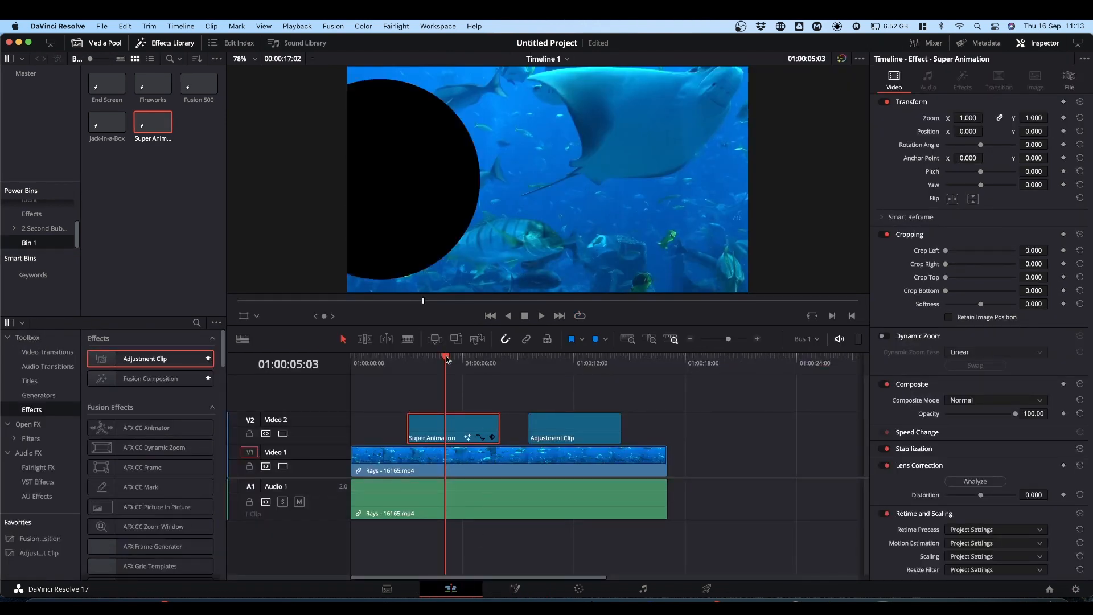
left_click_drag(447, 359, 407, 360)
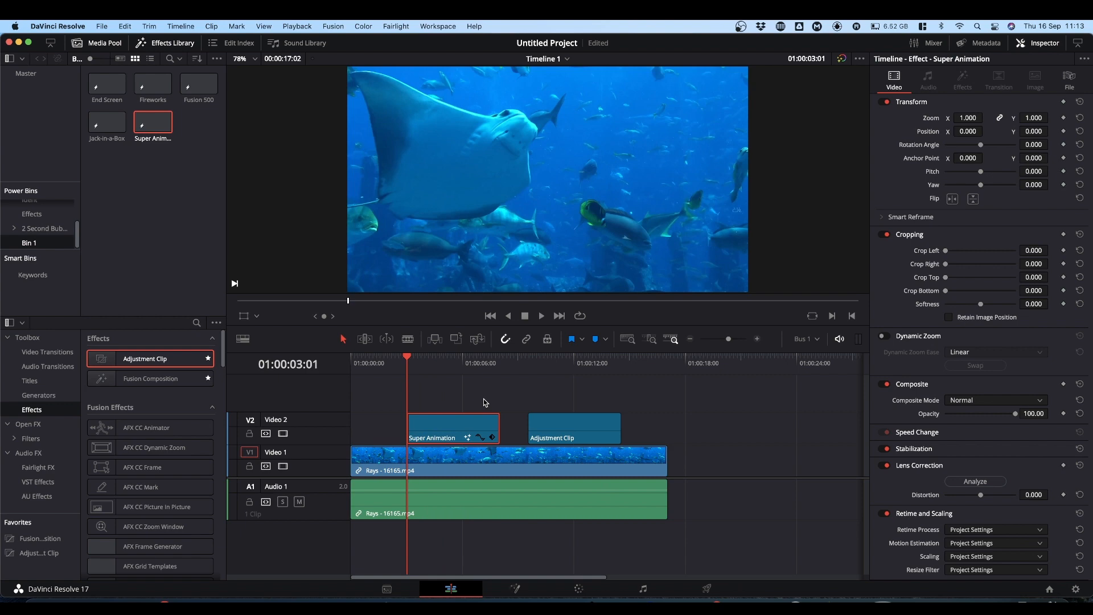
key("space")
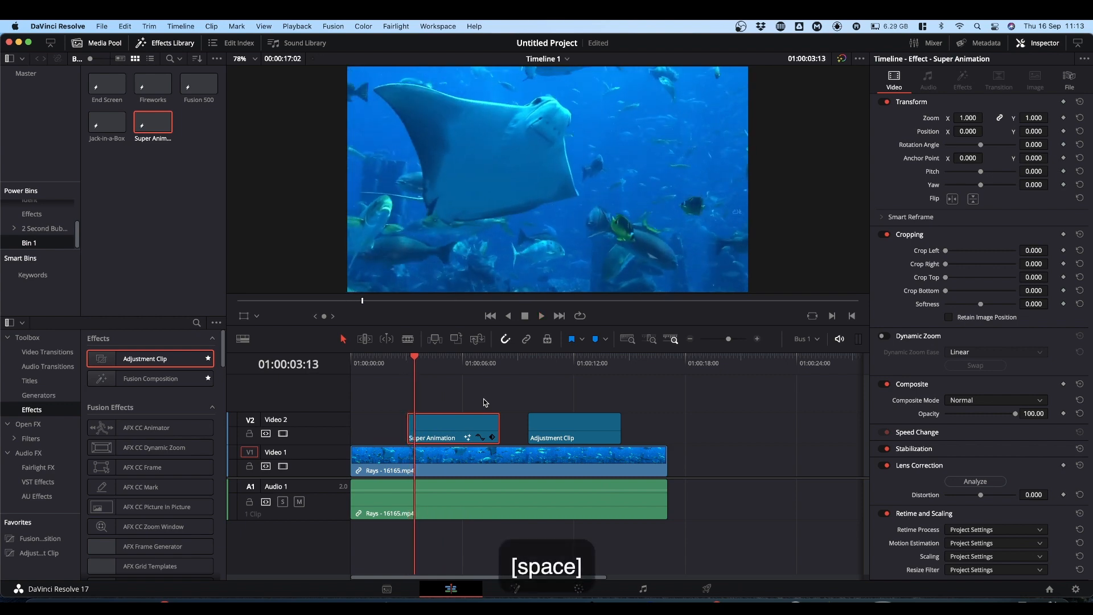
left_click(542, 316)
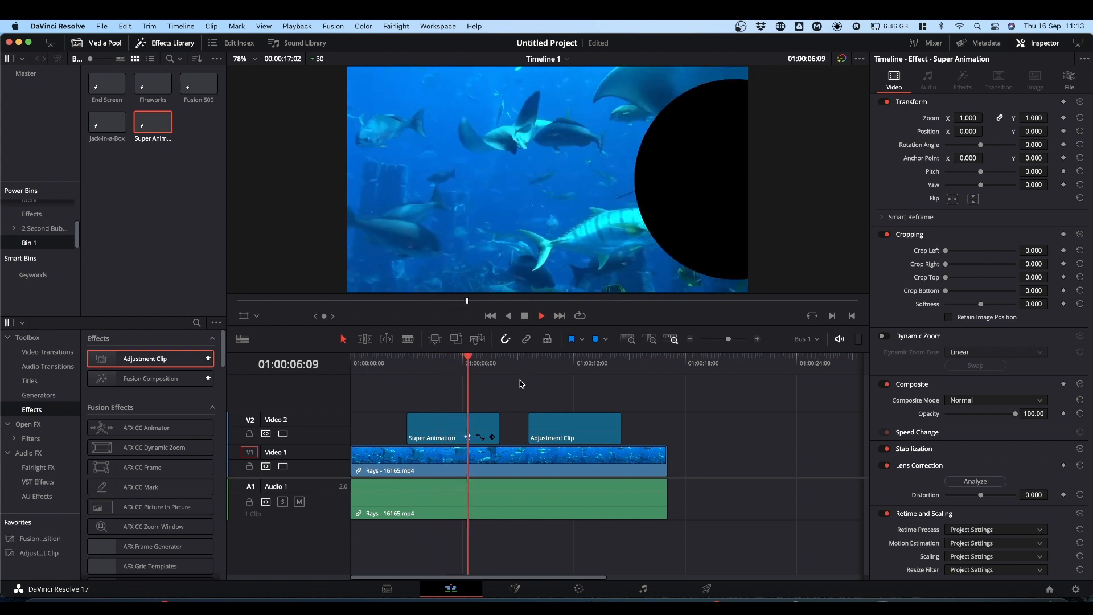
key("space")
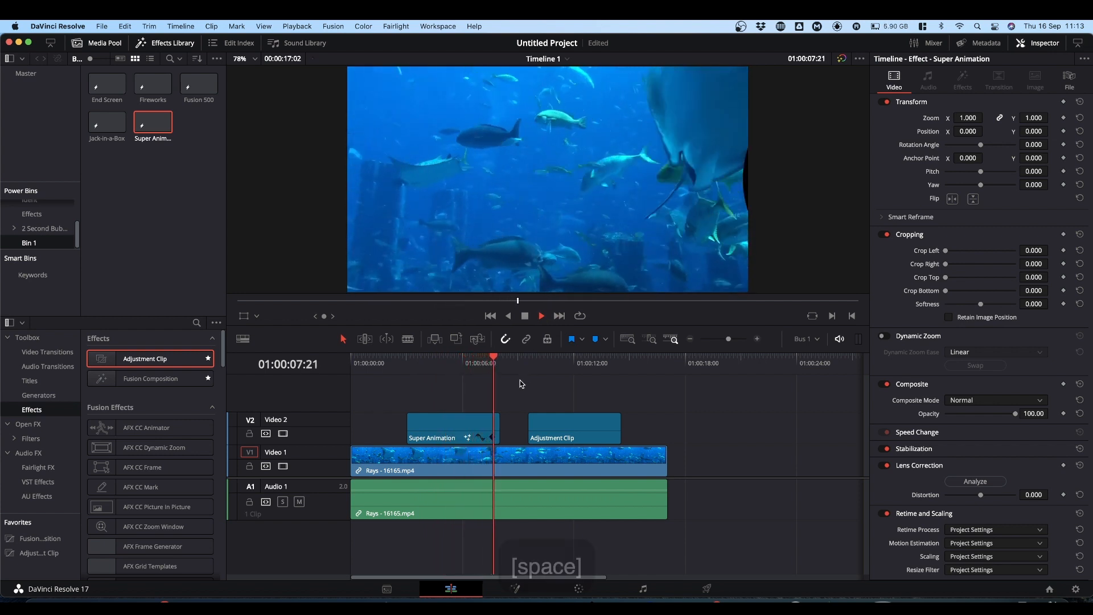
left_click(527, 315)
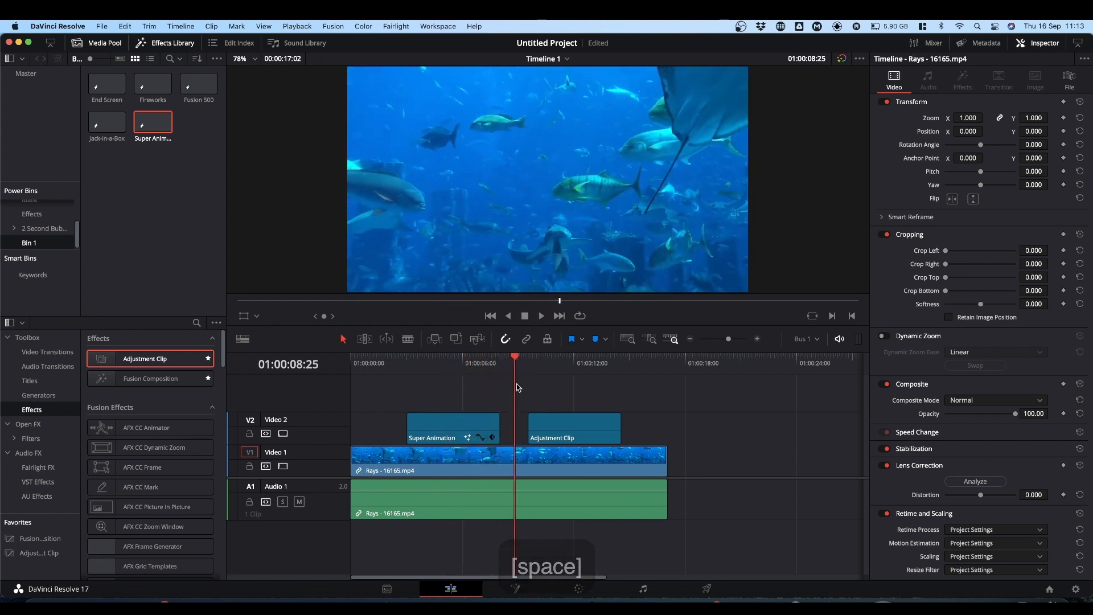
- Delete both Super Animation and the Adjustment Clip from Video 2 and set the playhead to 01:00:06:18
left_click_drag(433, 381, 602, 429)
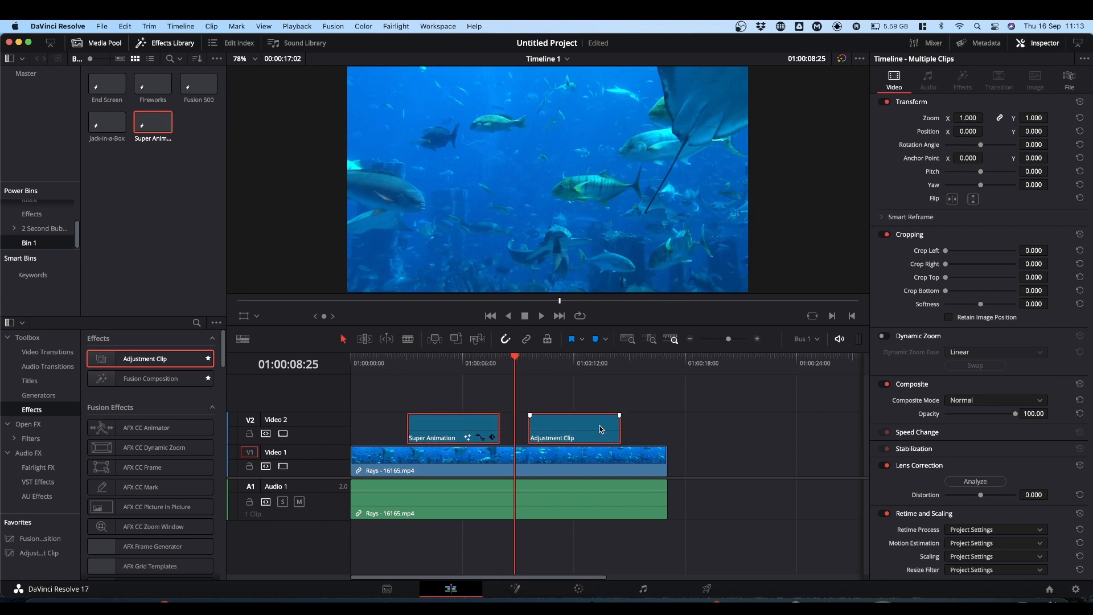
key("BackSpace")
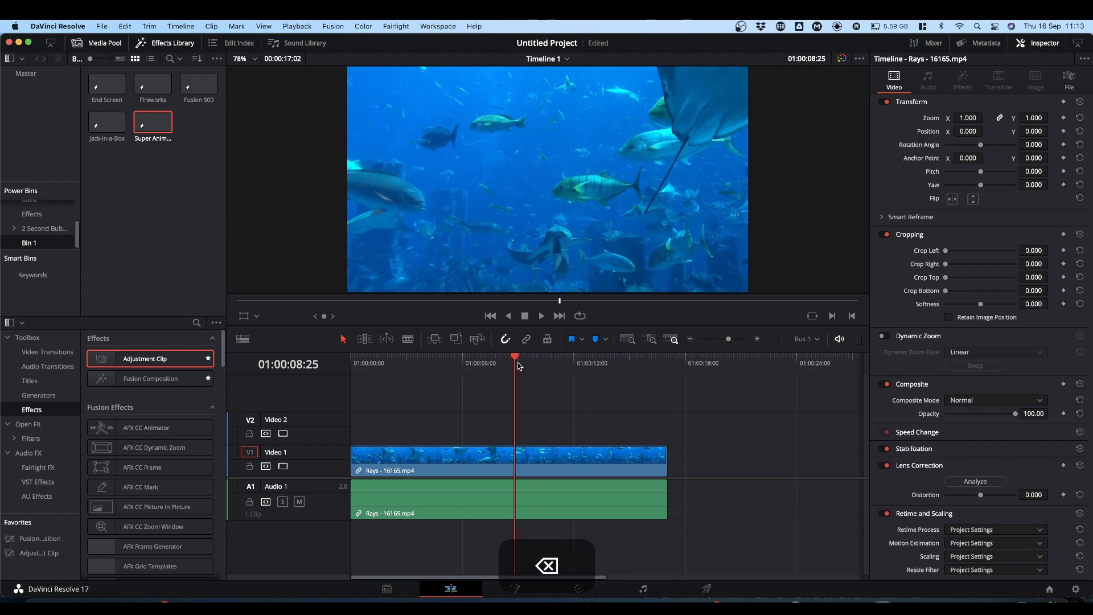
left_click_drag(516, 360, 475, 360)
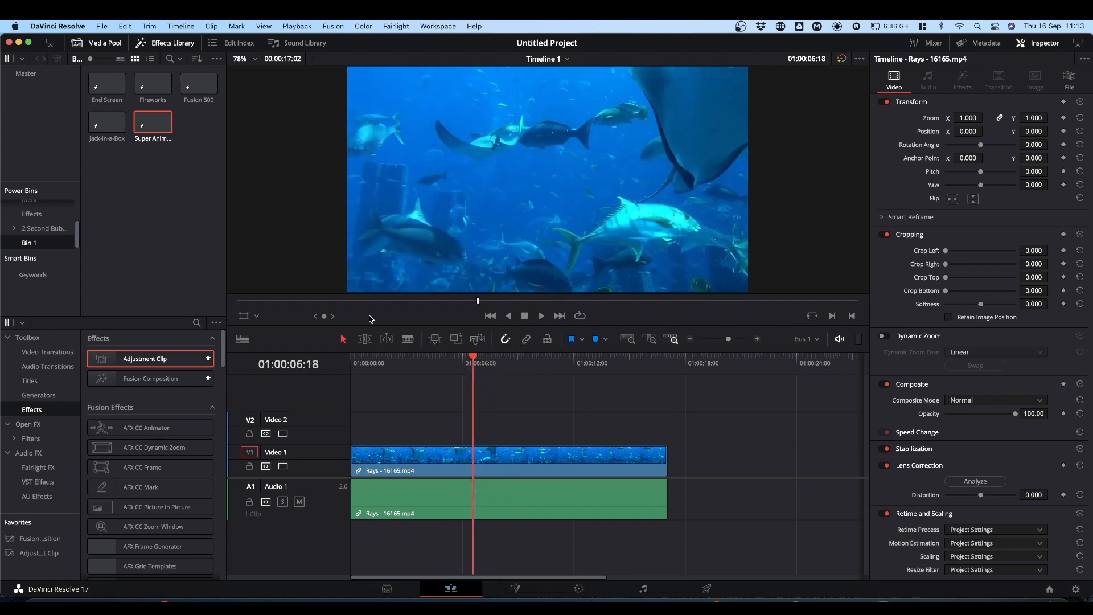
- Show the Master bin, place a new Adjustment Clip on Video 2 above the rays clip, and open it in Fusion
left_click(23, 74)
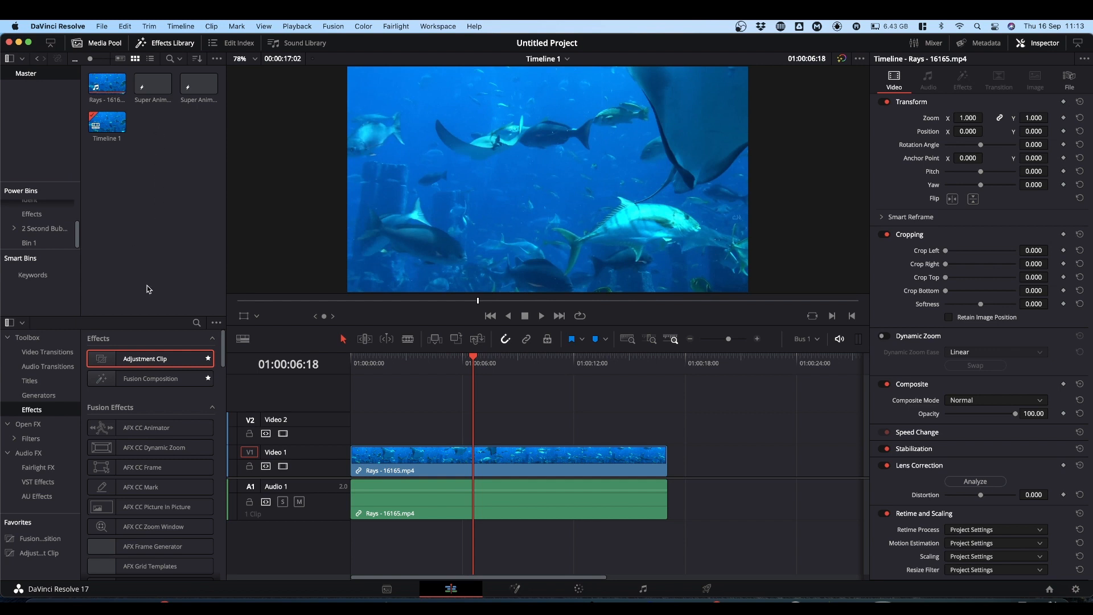
left_click_drag(143, 359, 438, 429)
left_click(515, 587)
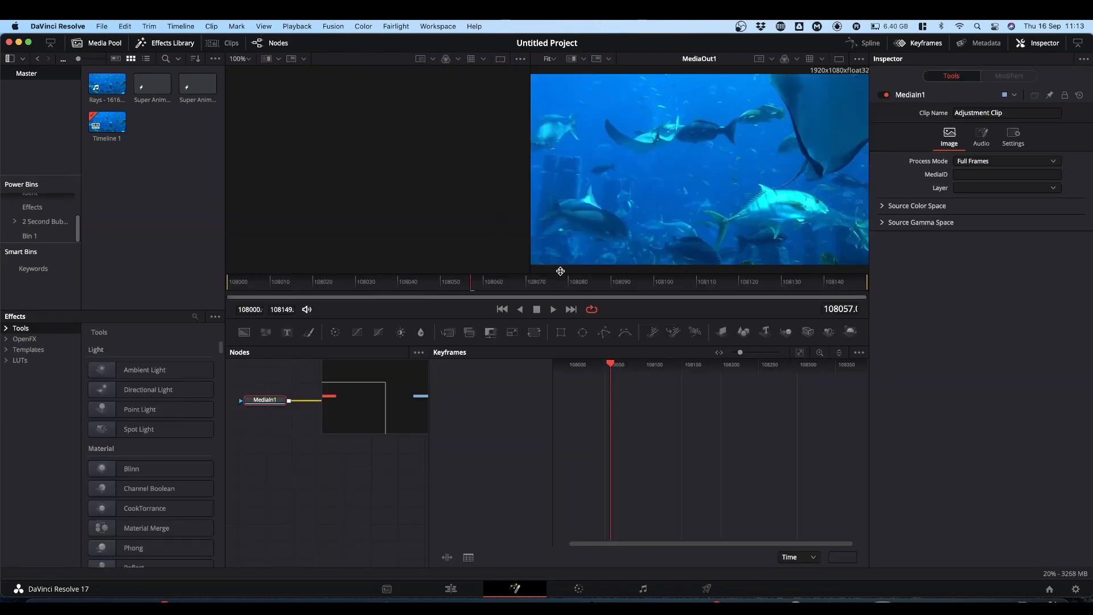
- Hide the Keyframes editor and store the Video 2 Adjustment Clip from the edit timeline in the Master bin
left_click(909, 43)
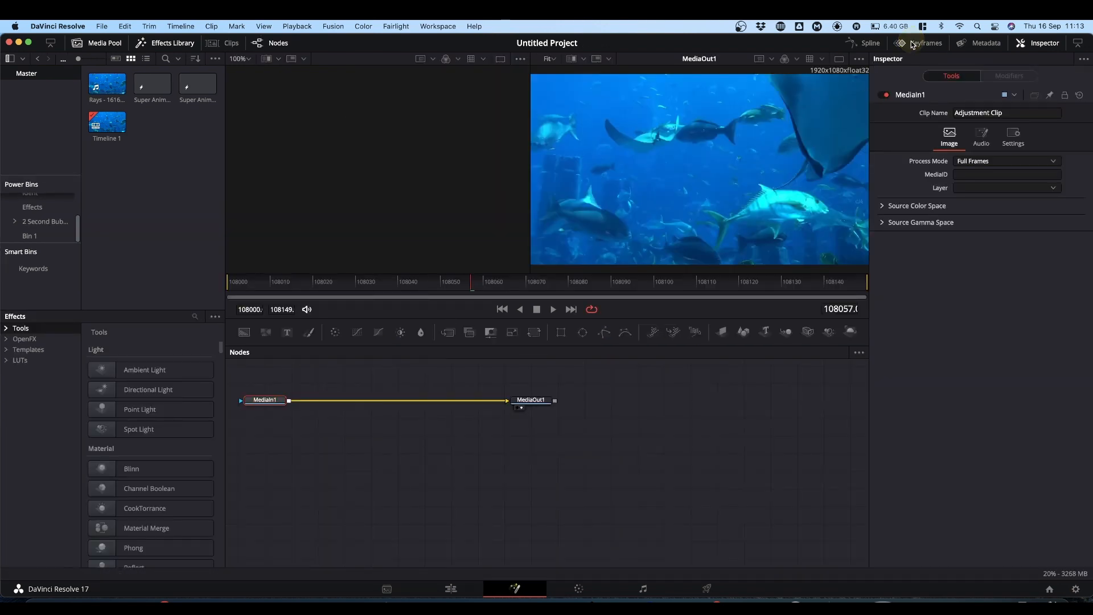
left_click(455, 590)
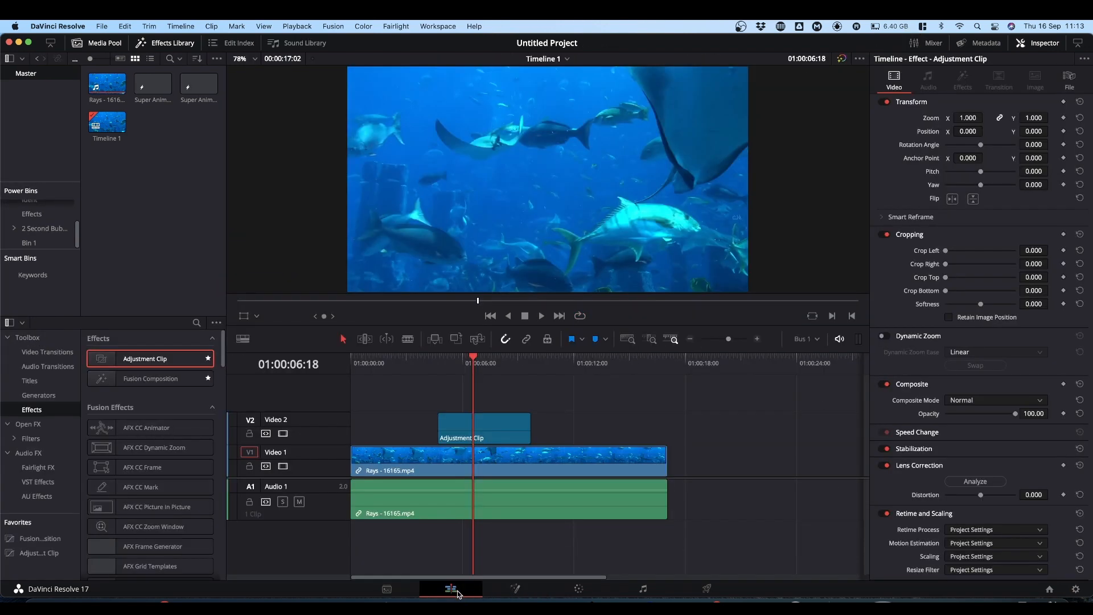
left_click(499, 430)
left_click_drag(499, 430, 175, 181)
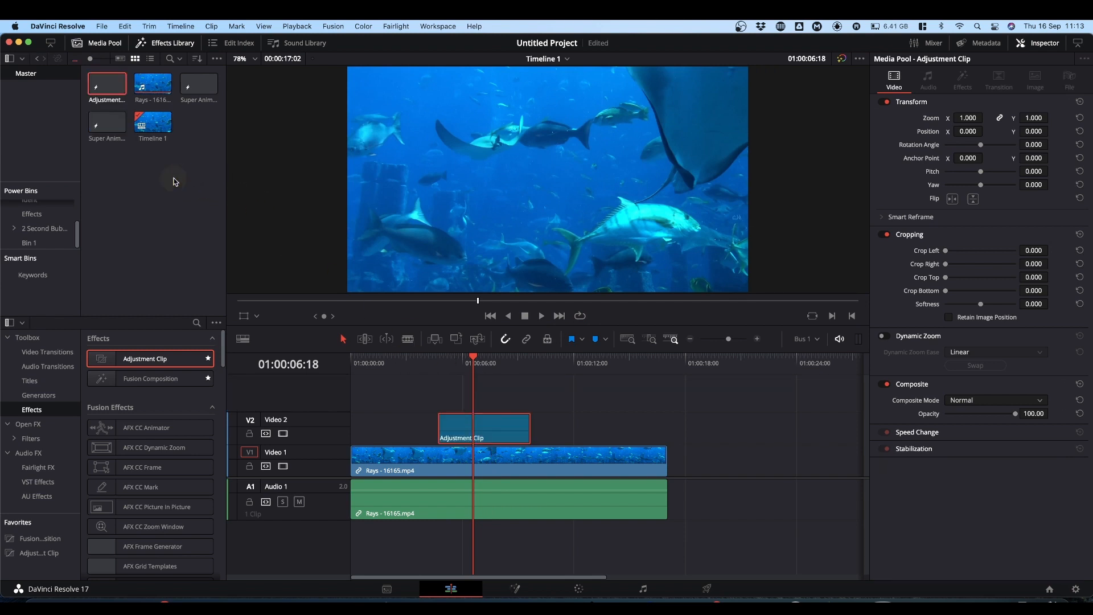
- Replace the Adjustment Clip on Video 2 with its stored Master bin copy and open that clip in Fusion
left_click(504, 428)
key("BackSpace")
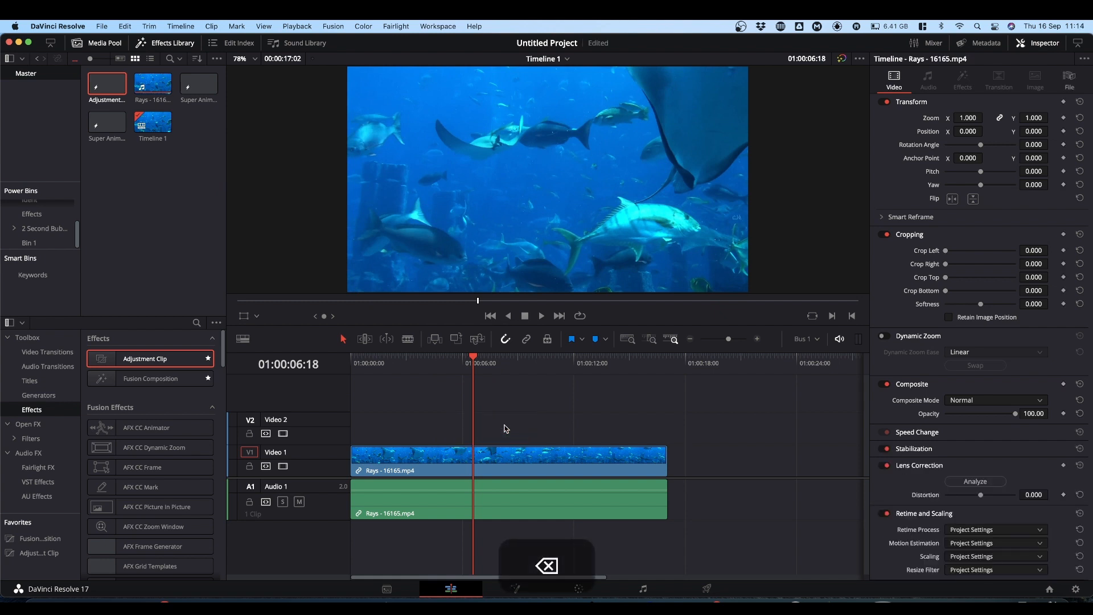
left_click(103, 84)
left_click_drag(103, 84, 447, 426)
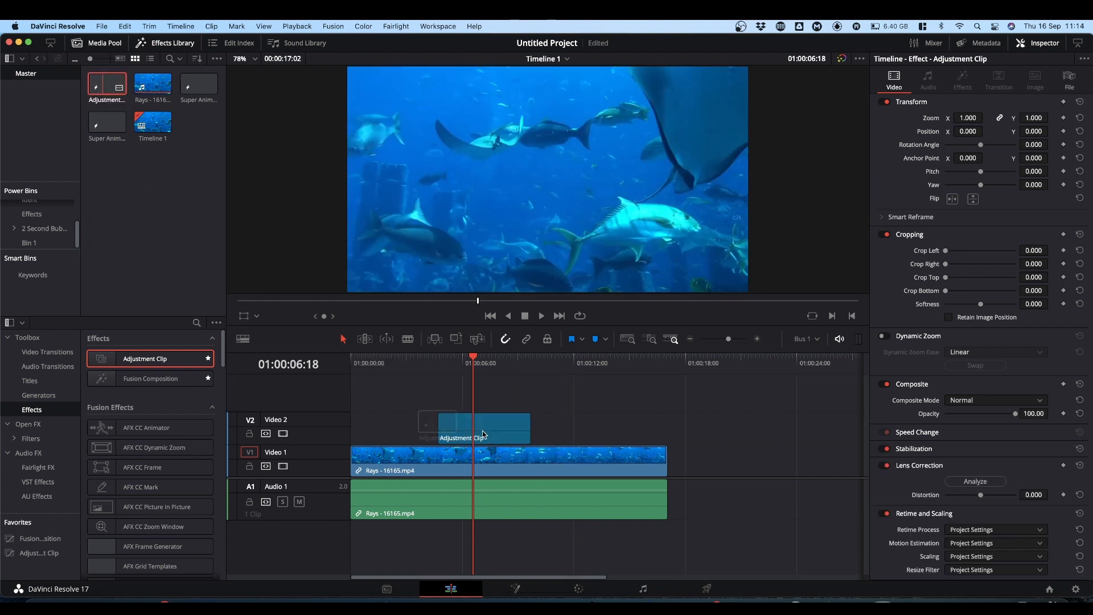
left_click(515, 588)
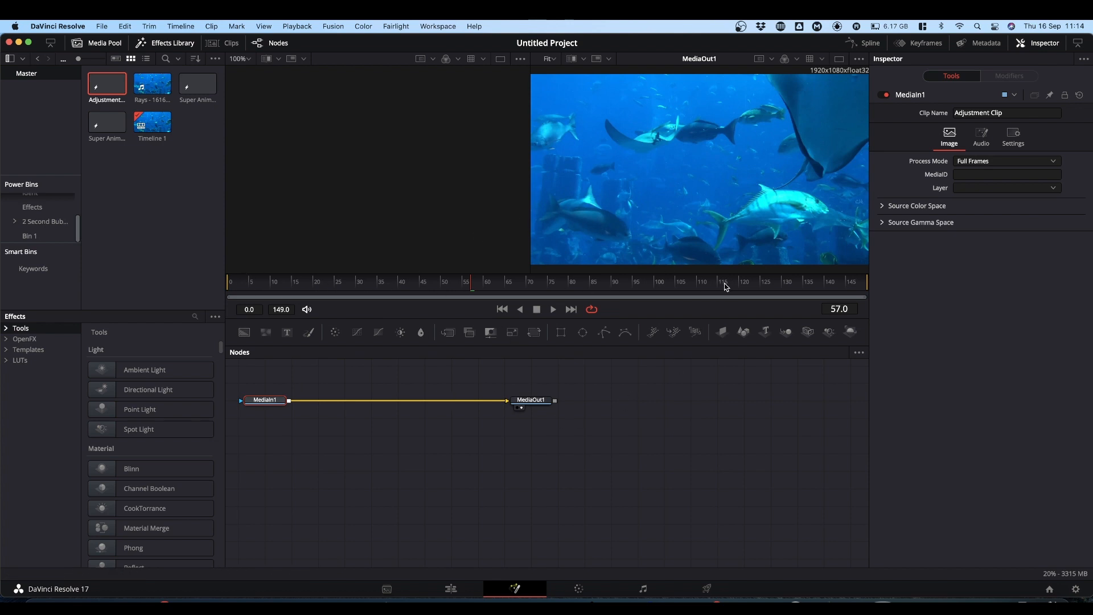
- Return to the edit timeline and delete the Adjustment Clip from both Video 2 and the Master bin
left_click(456, 580)
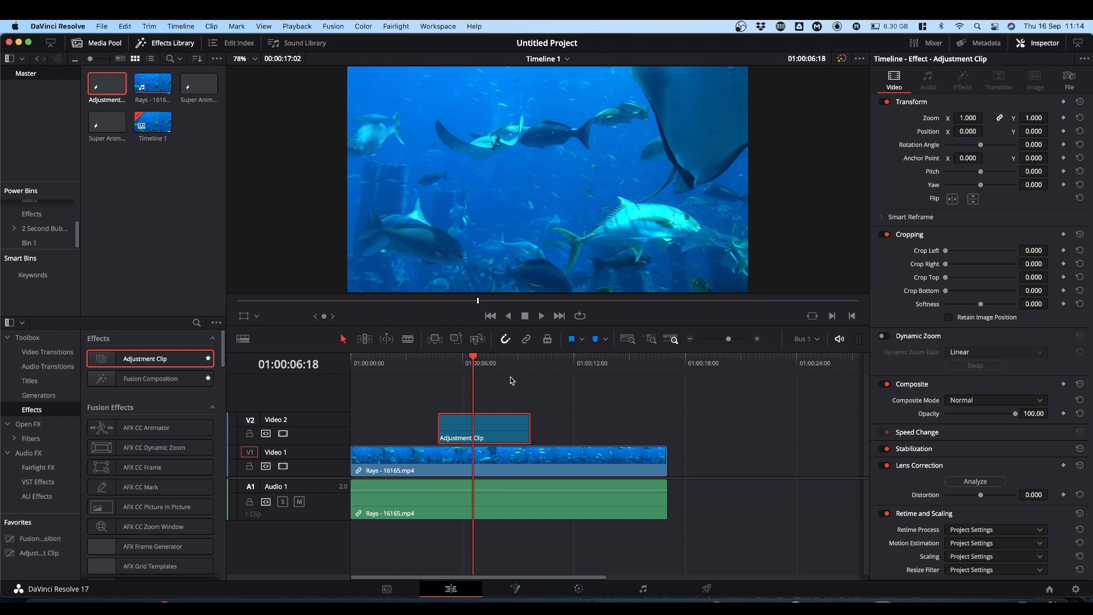
left_click(497, 430)
key("BackSpace")
mouse_move(117, 89)
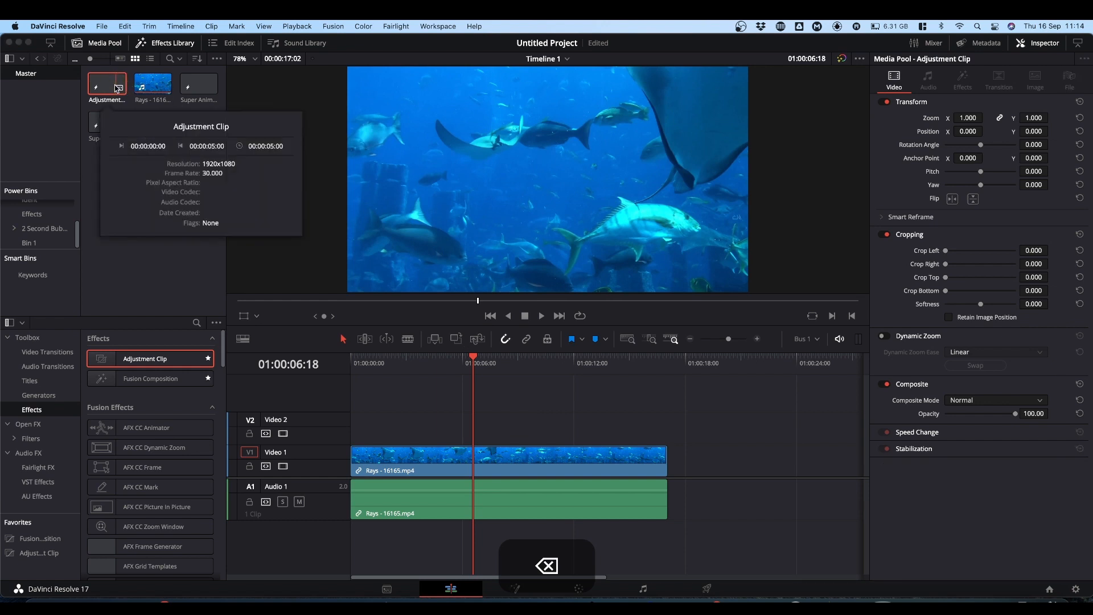
left_click(149, 284)
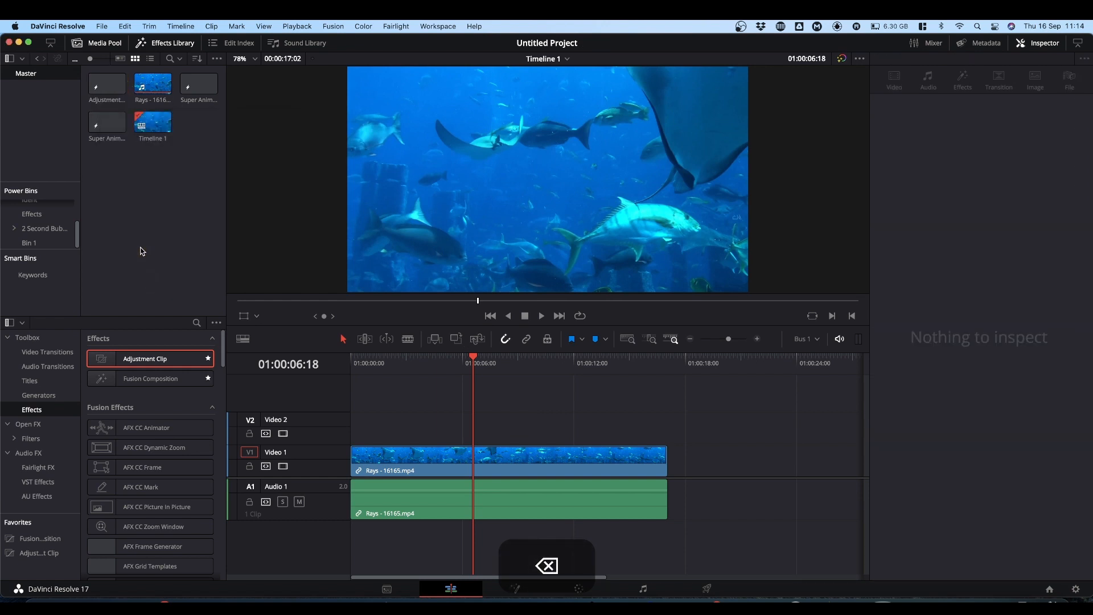
left_click(100, 87)
key("BackSpace")
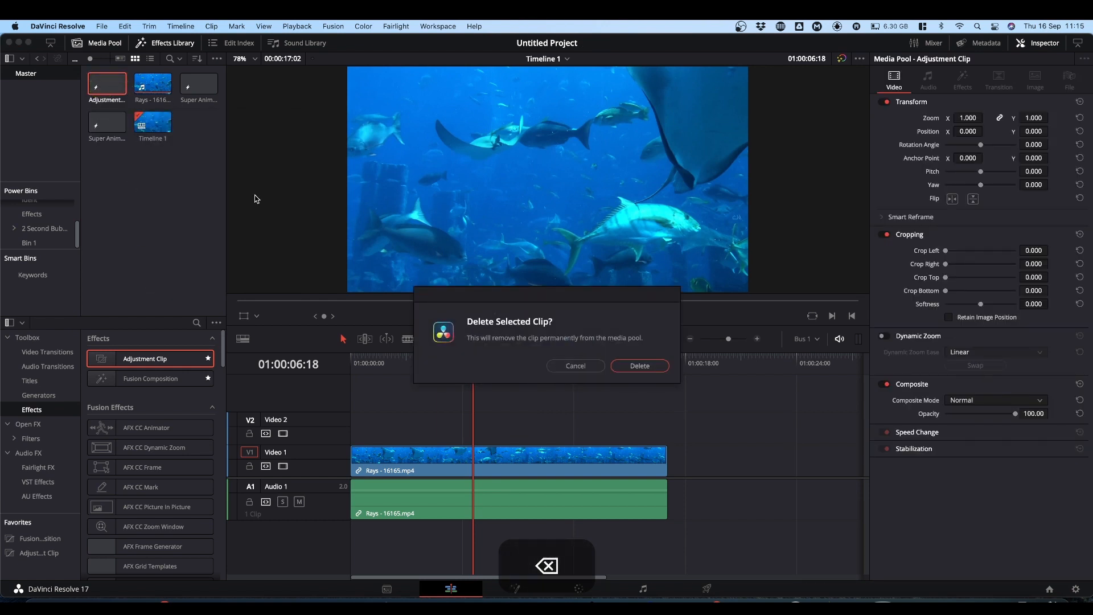
left_click(634, 365)
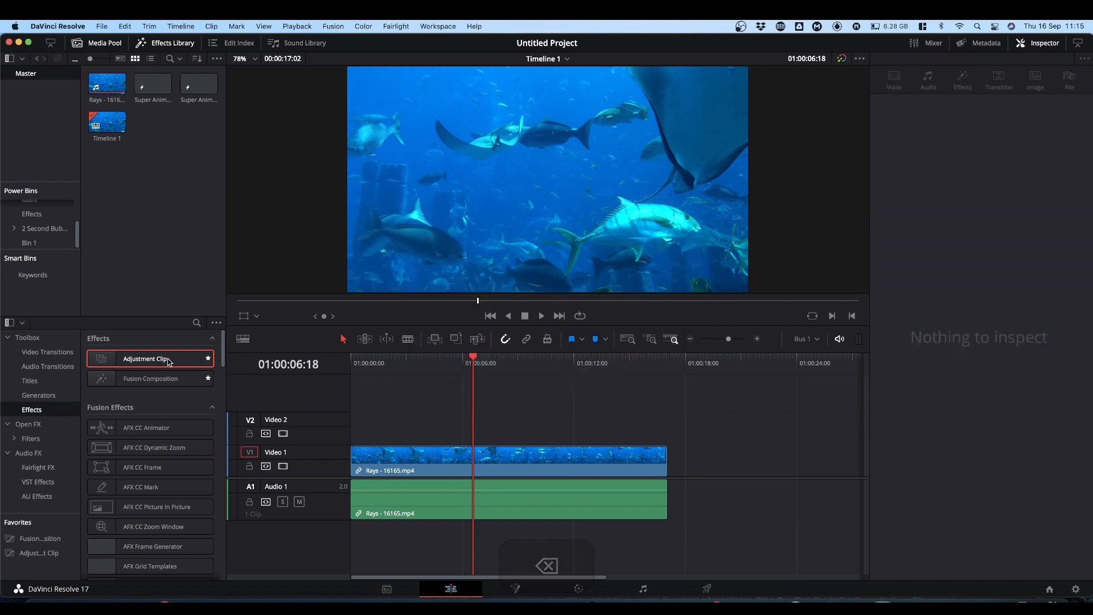
- Place a new Adjustment Clip on Video 2 above the rays clip and store a copy in the Master bin
left_click(135, 361)
left_click_drag(135, 361, 195, 306)
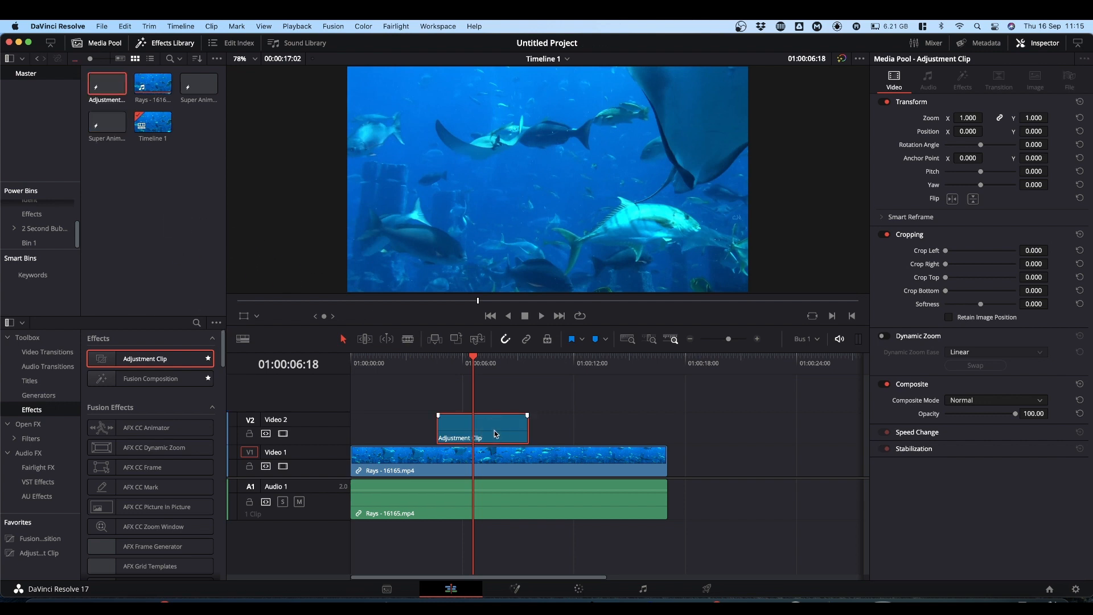
- Delete the original Adjustment Clip from Video 2, put the Master bin copy in its place above the rays clip, and select it
key("BackSpace")
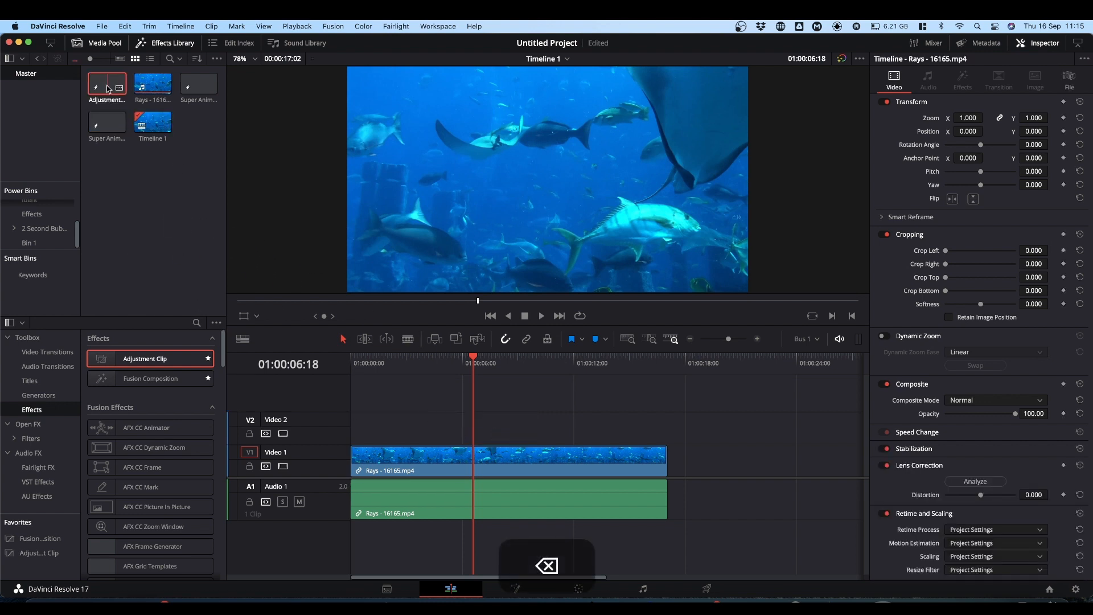
left_click_drag(107, 89, 439, 431)
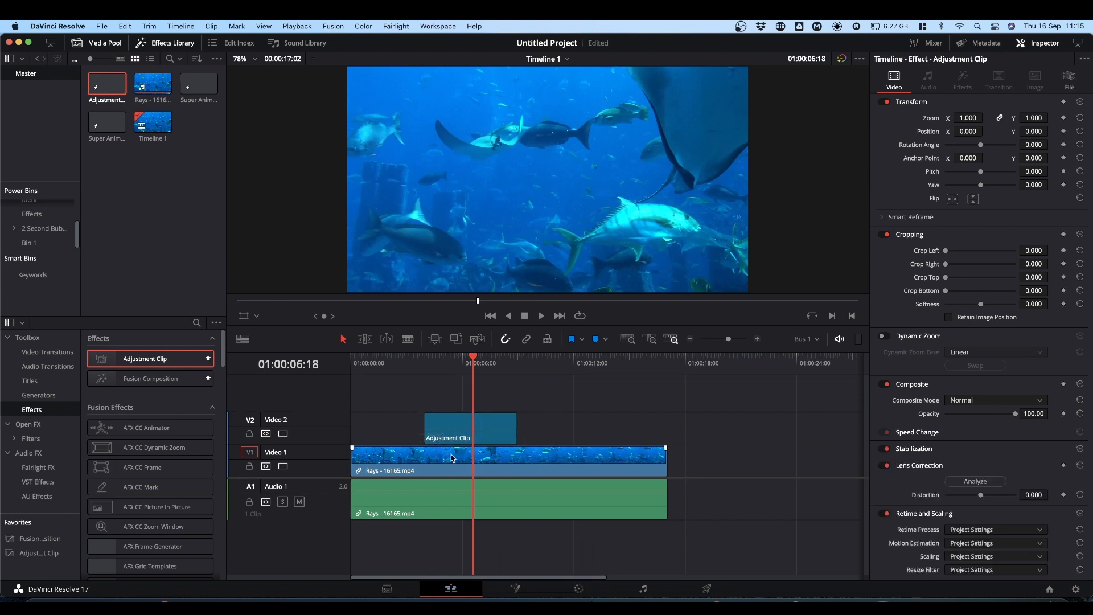
left_click(483, 430)
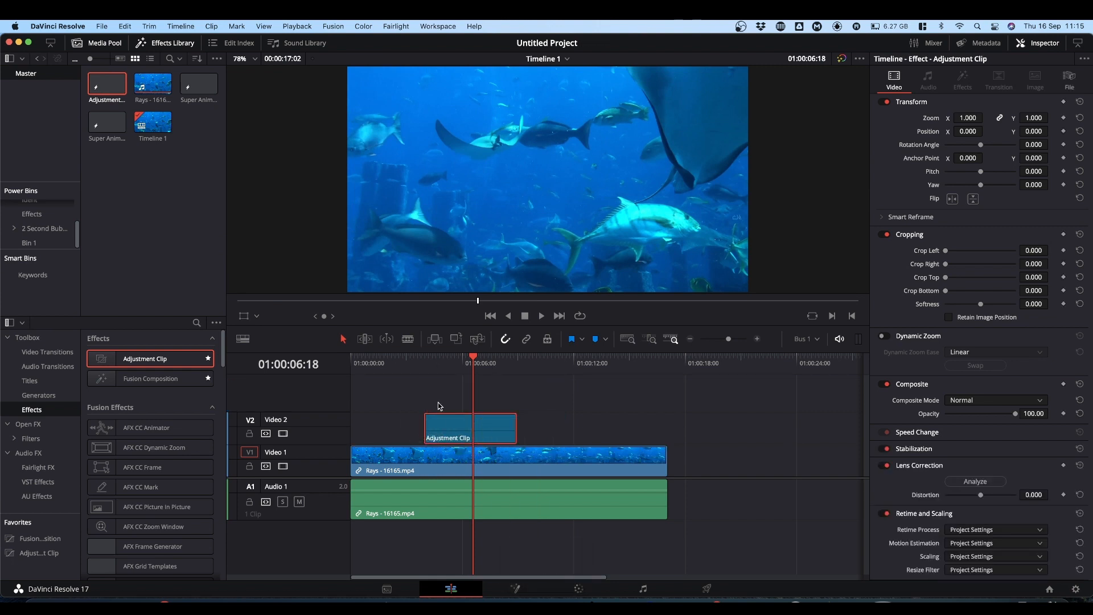